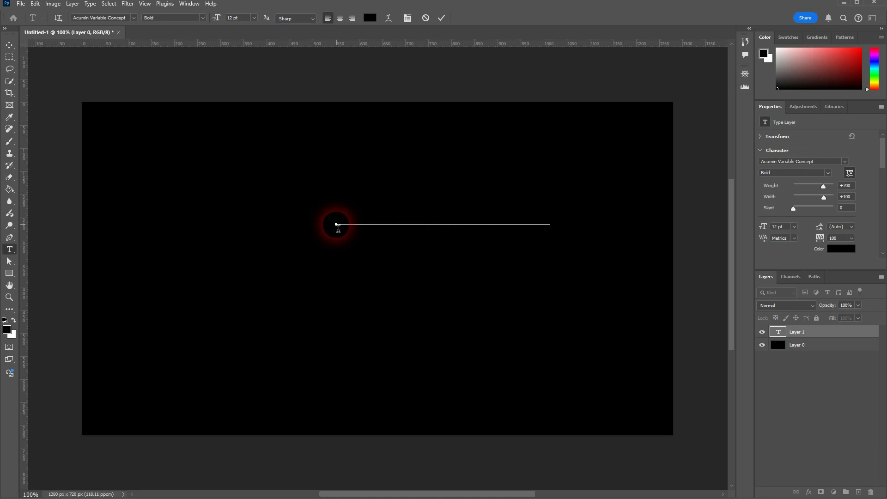
- Make the 'TEXT ON A PATH' title white at 20 pt and drag it toward the upper left
{"action": "key", "text": "ctrl+a"}
{"action": "left_click", "coordinate": [840, 248]}
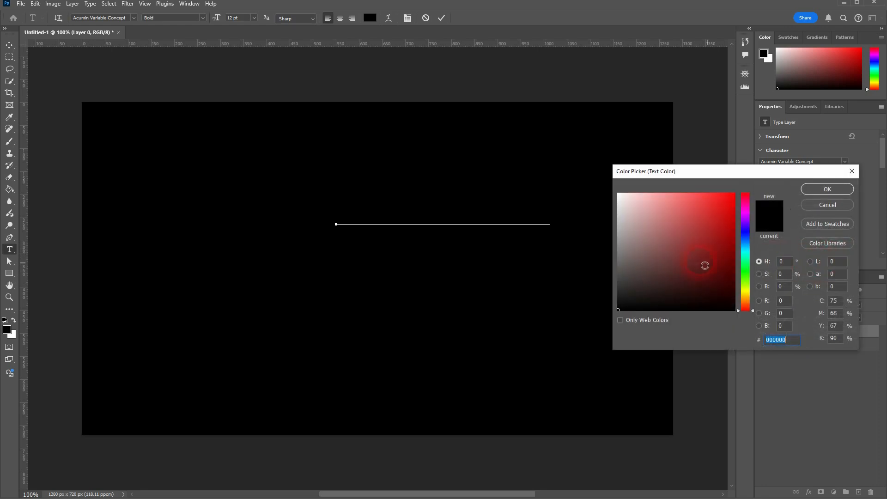
{"action": "left_click_drag", "start_coordinate": [704, 265], "coordinate": [578, 168]}
{"action": "left_click", "coordinate": [833, 189]}
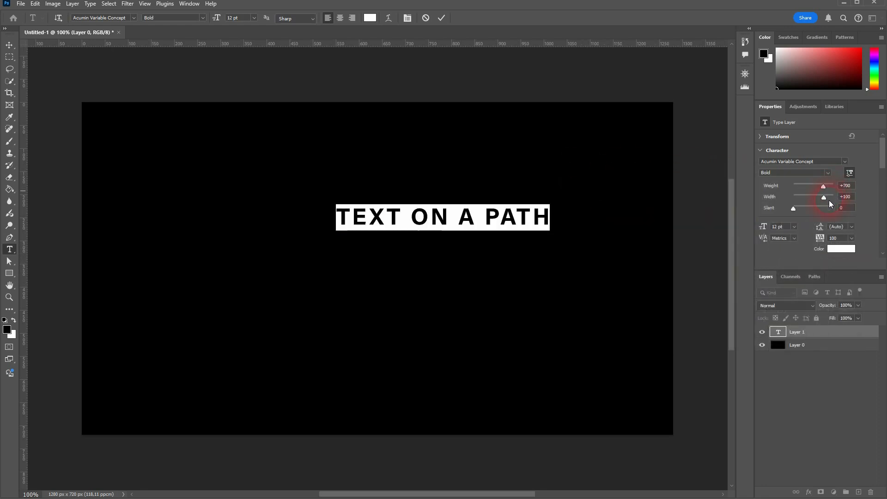
{"action": "left_click_drag", "start_coordinate": [767, 228], "coordinate": [771, 228]}
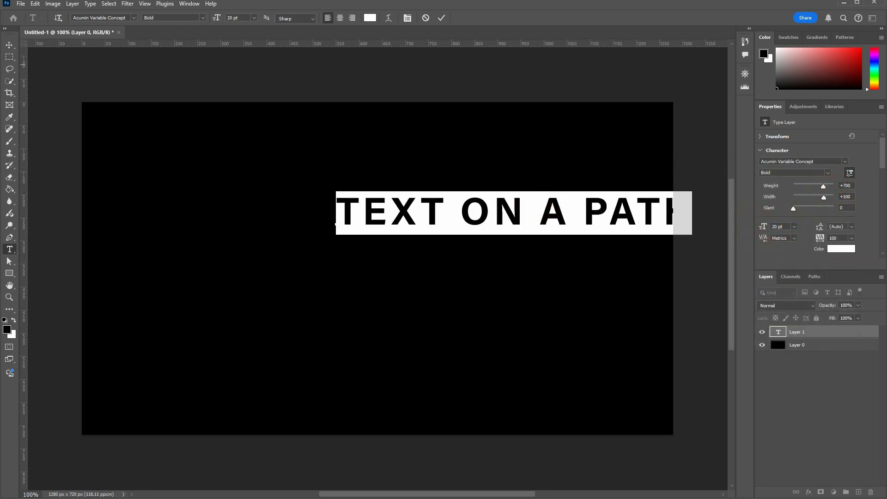
{"action": "left_click", "coordinate": [11, 43]}
{"action": "left_click_drag", "start_coordinate": [478, 218], "coordinate": [326, 212]}
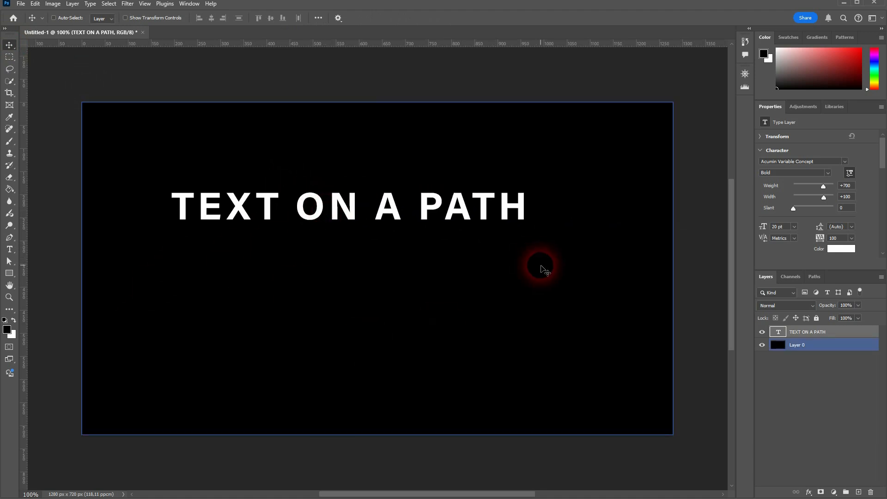
- Draw an S-shaped curve below the title with the Pen tool
{"action": "left_click", "coordinate": [9, 237]}
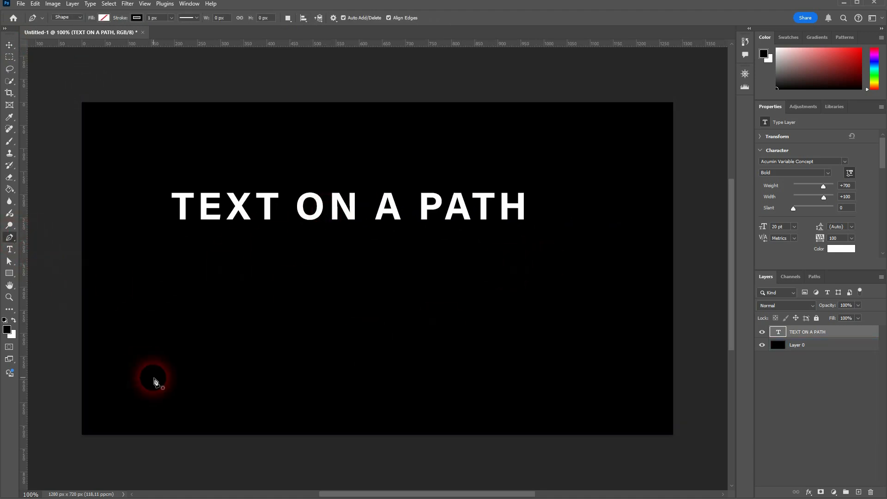
{"action": "left_click", "coordinate": [112, 370]}
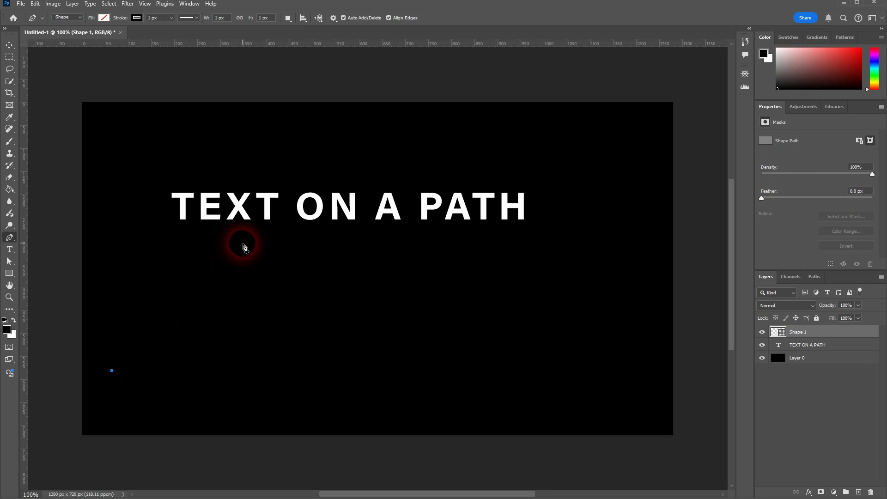
{"action": "left_click_drag", "start_coordinate": [242, 243], "coordinate": [323, 244]}
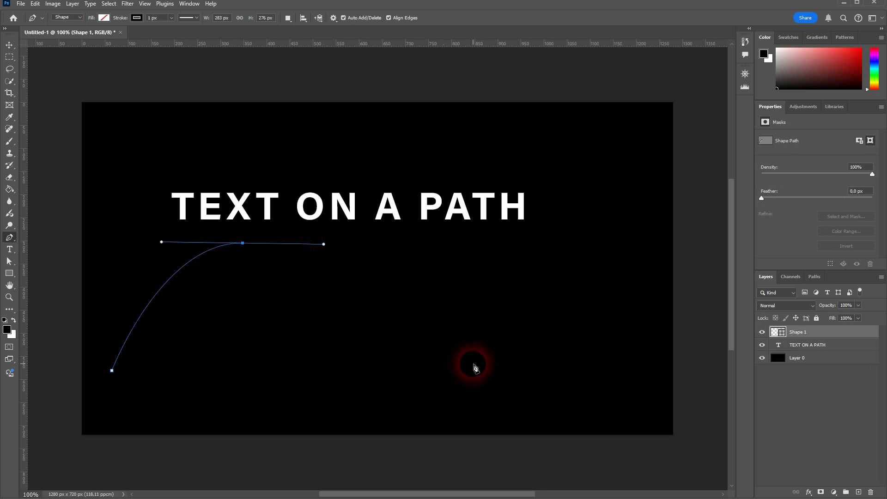
{"action": "left_click", "coordinate": [439, 366]}
{"action": "left_click_drag", "start_coordinate": [486, 369], "coordinate": [506, 367]}
{"action": "left_click_drag", "start_coordinate": [599, 261], "coordinate": [660, 262]}
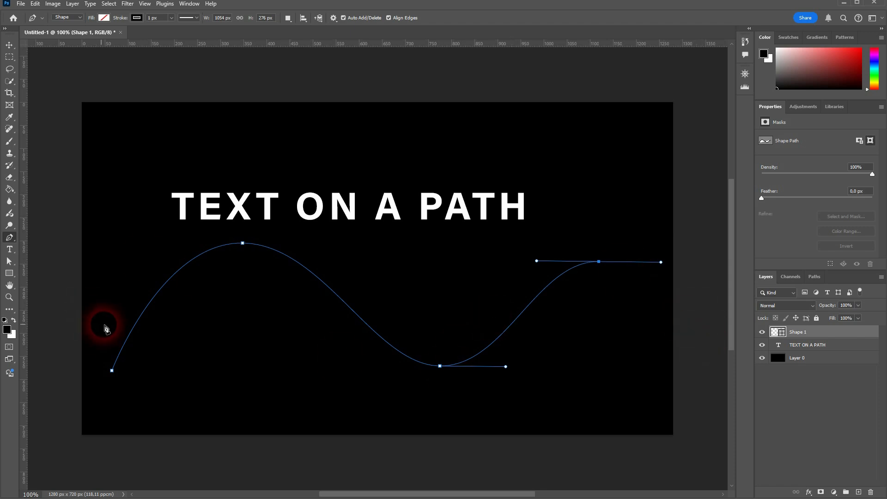
- Give the curve a white stroke and shift it slightly to the right
{"action": "left_click", "coordinate": [136, 18]}
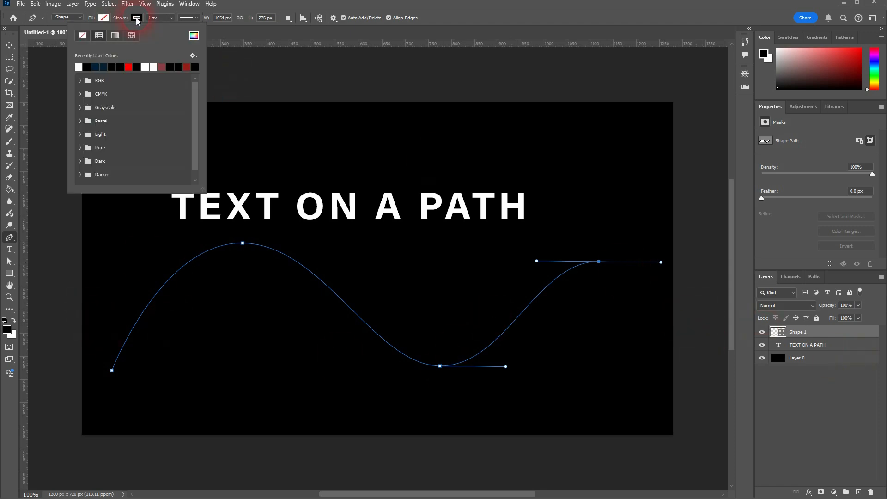
{"action": "left_click", "coordinate": [82, 71]}
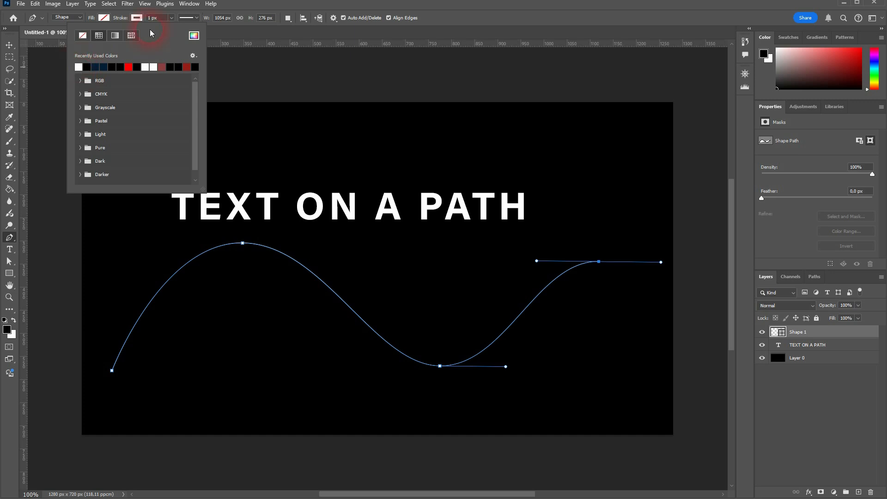
{"action": "left_click", "coordinate": [170, 47]}
{"action": "left_click", "coordinate": [9, 46]}
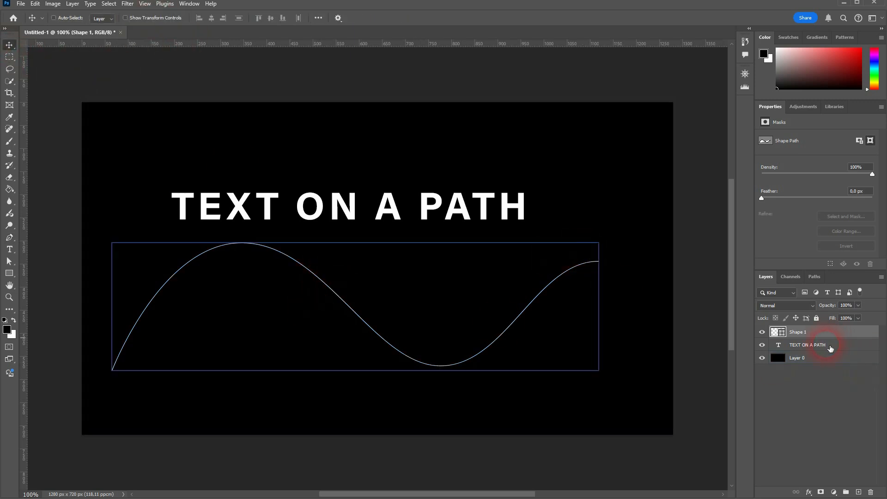
{"action": "left_click_drag", "start_coordinate": [283, 256], "coordinate": [298, 257]}
{"action": "left_click", "coordinate": [401, 304]}
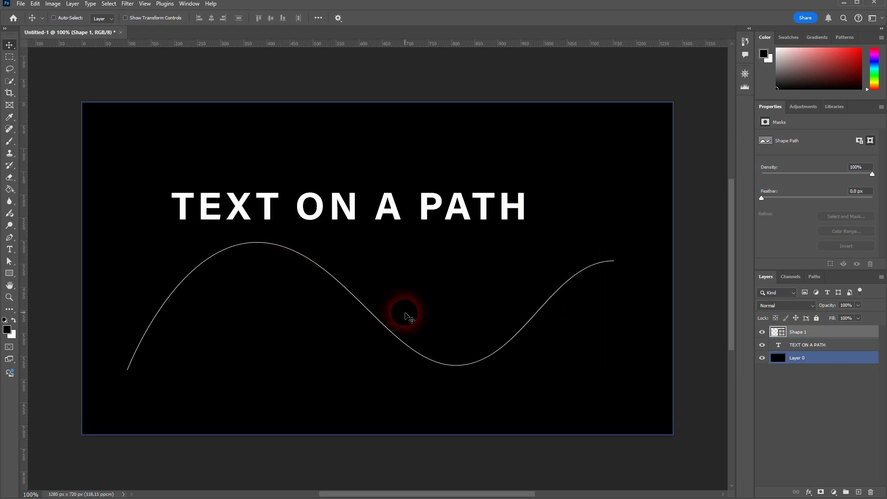
{"action": "left_click", "coordinate": [9, 237]}
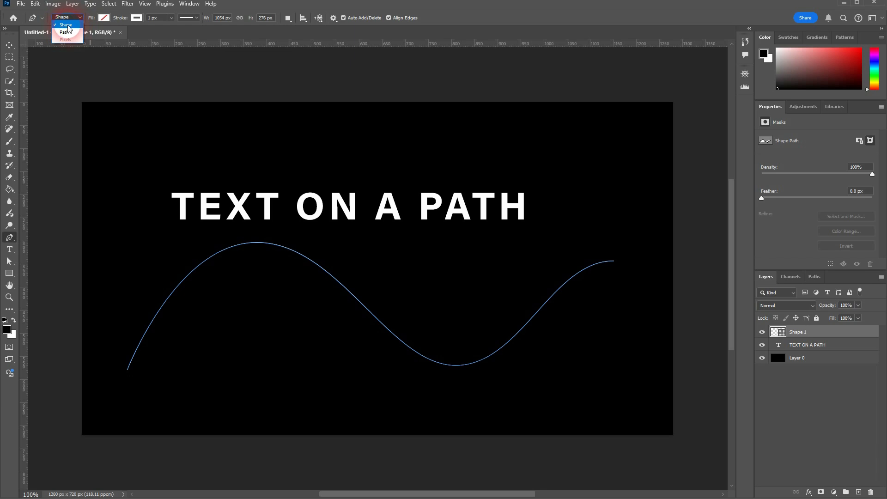
{"action": "left_click", "coordinate": [534, 24]}
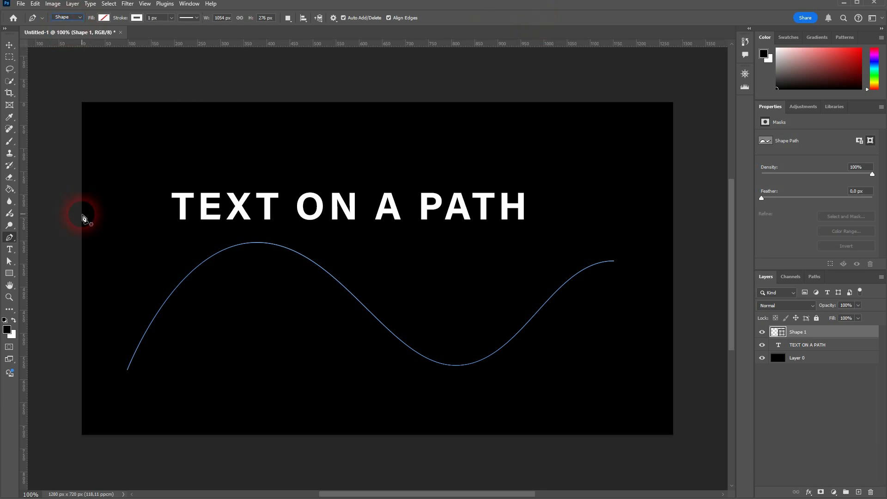
{"action": "left_click", "coordinate": [16, 251]}
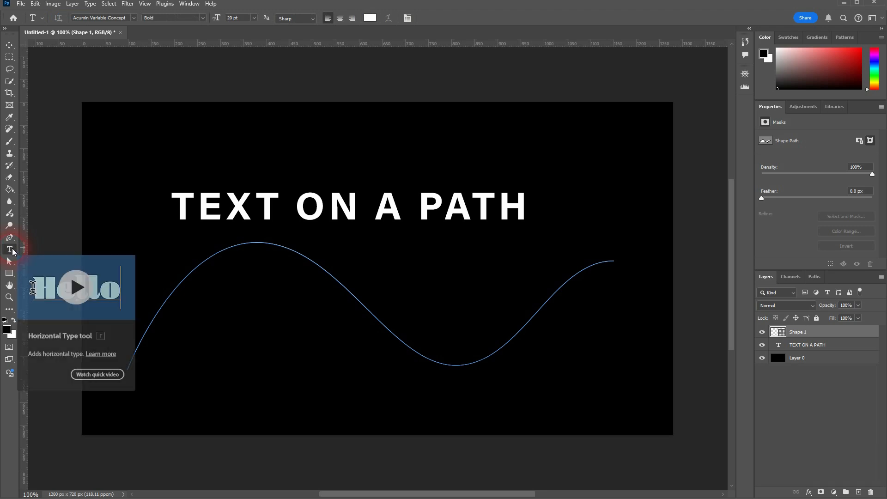
{"action": "left_click", "coordinate": [804, 348]}
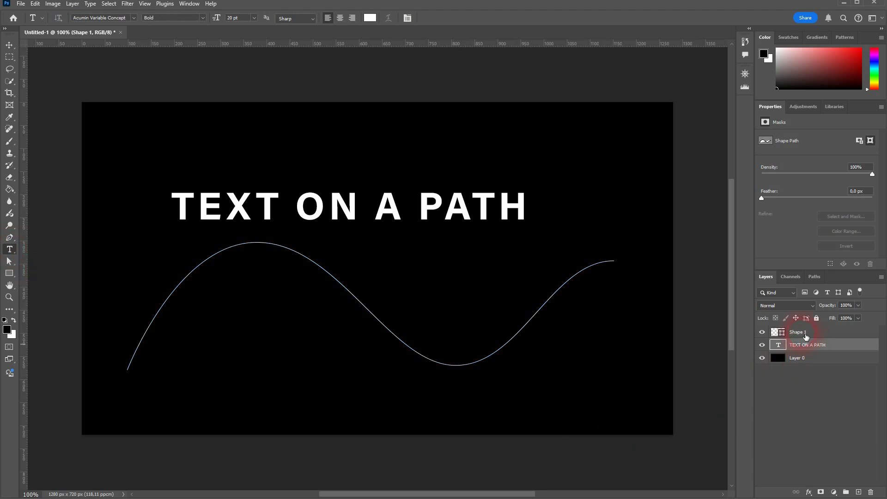
{"action": "left_click", "coordinate": [815, 334]}
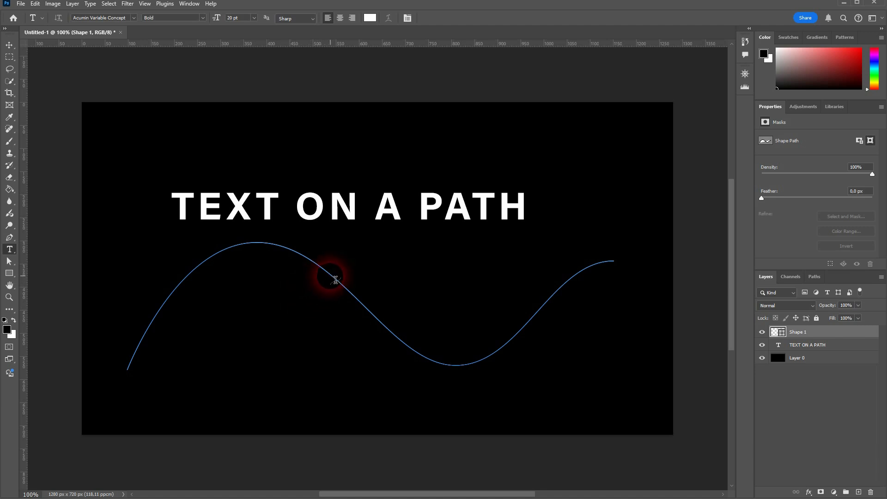
{"action": "left_click", "coordinate": [335, 279]}
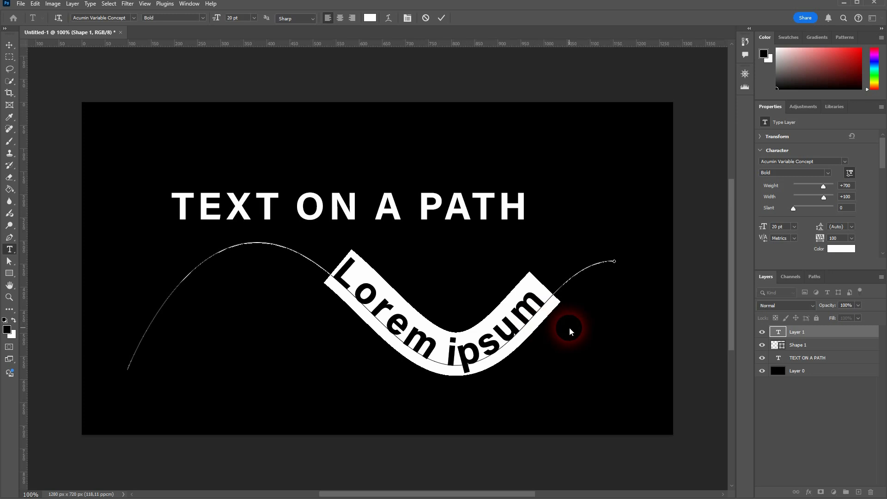
{"action": "left_click", "coordinate": [815, 345]}
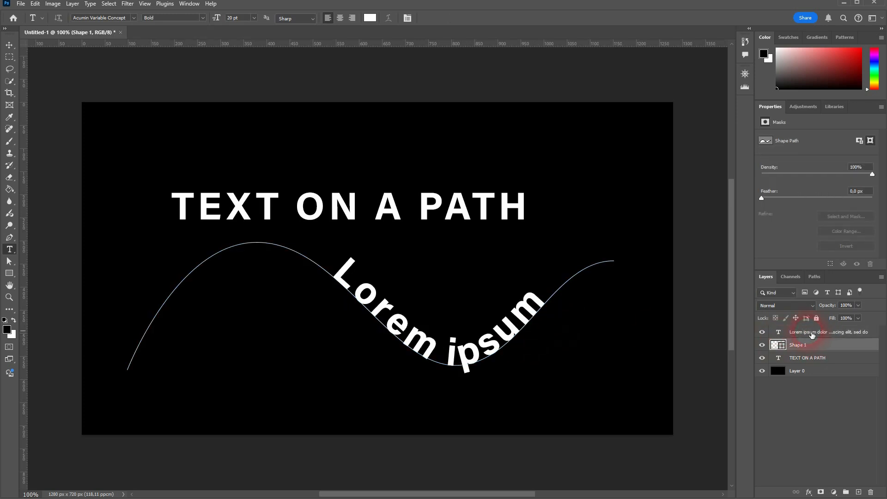
{"action": "left_click", "coordinate": [812, 333]}
{"action": "key", "text": "Delete"}
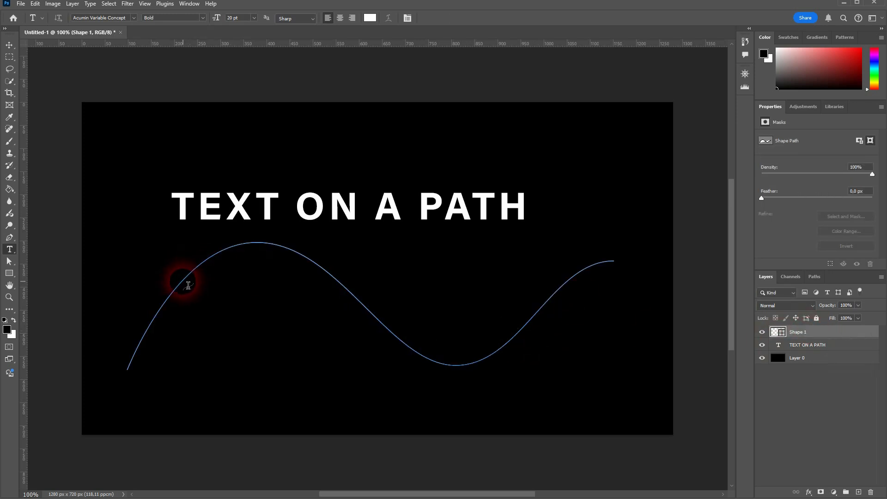
- Type 'TEXT ON A PATH' along the curved path
{"action": "left_click", "coordinate": [187, 285]}
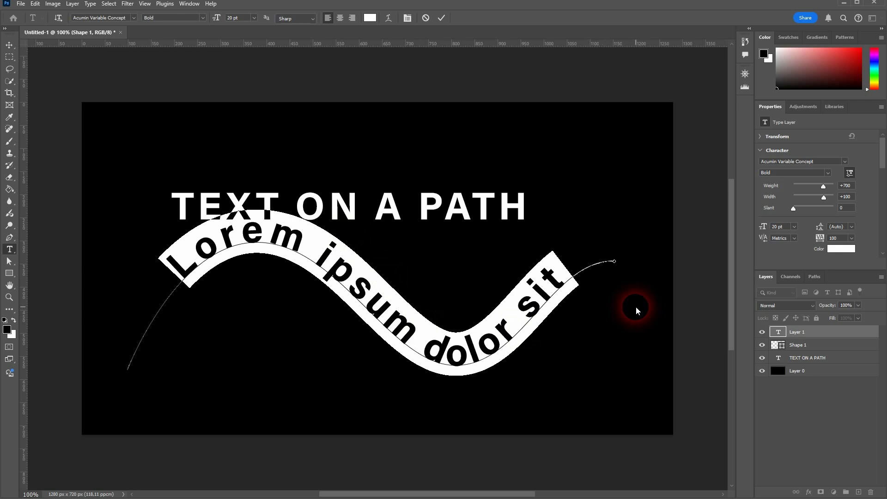
{"action": "type", "text": "TEXT"}
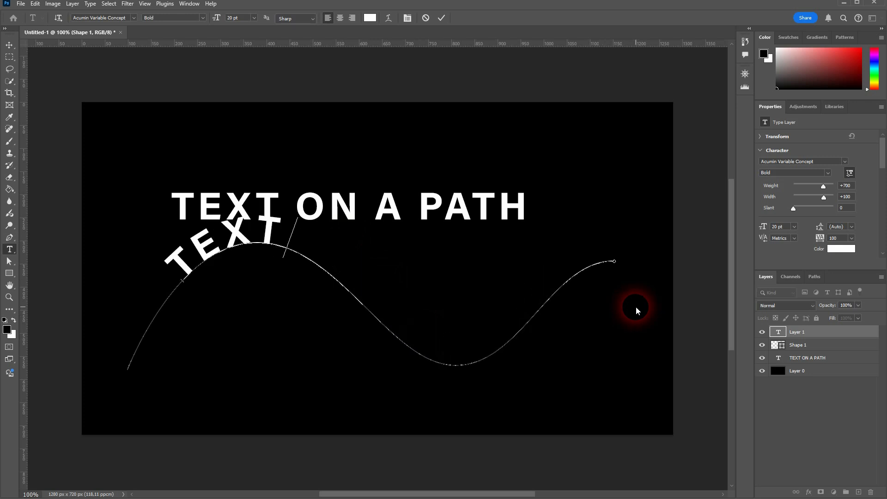
{"action": "type", "text": " ON A"}
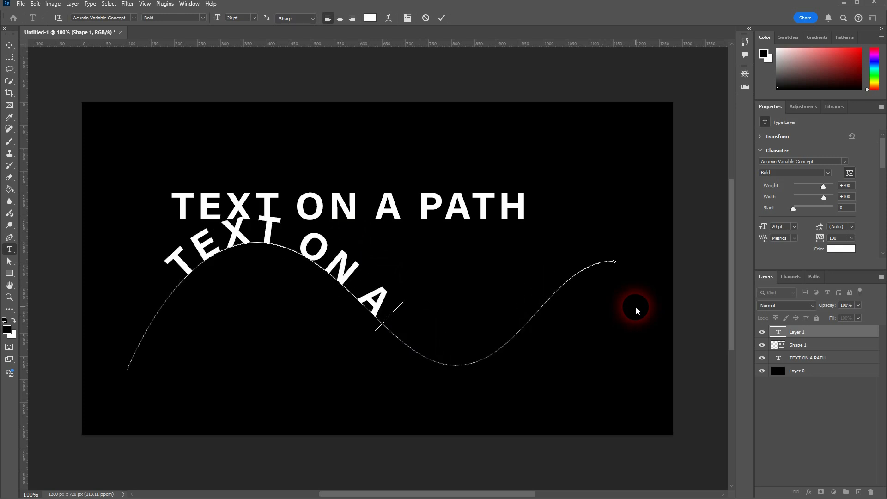
{"action": "type", "text": " PATH"}
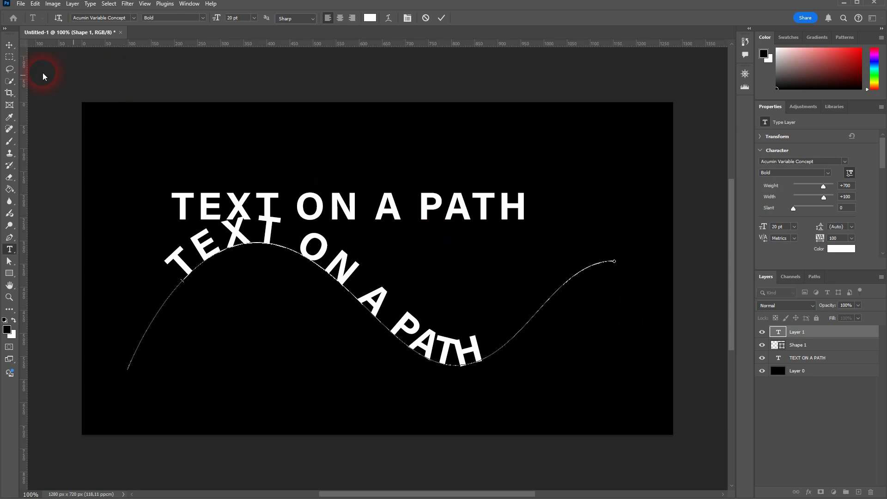
{"action": "left_click", "coordinate": [9, 45]}
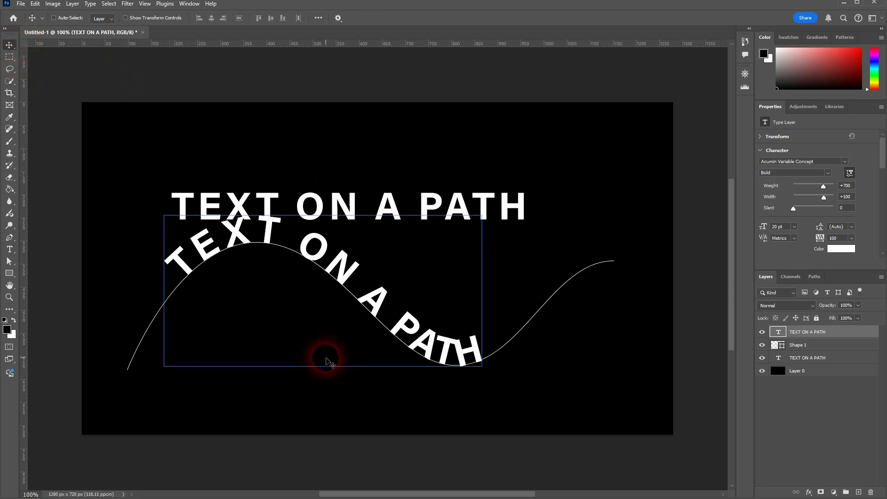
- Shift the path text right and down, then delete the curved text layer
{"action": "left_click", "coordinate": [775, 351]}
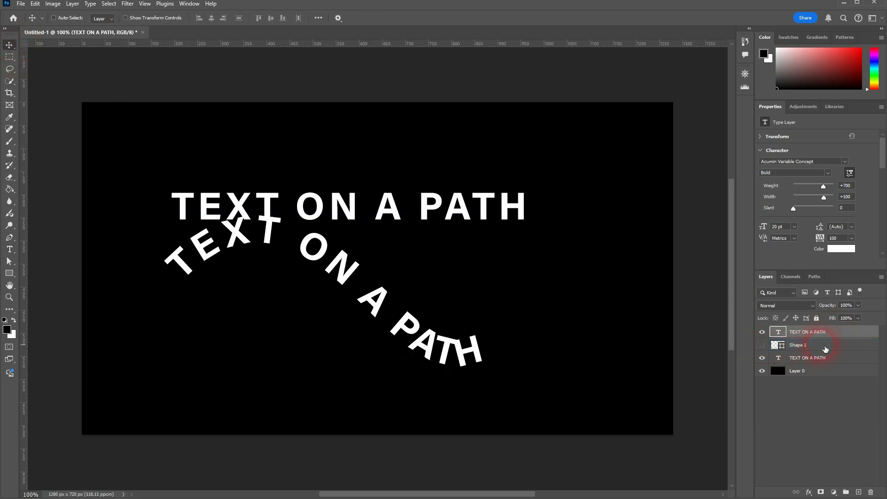
{"action": "left_click_drag", "start_coordinate": [341, 276], "coordinate": [386, 308]}
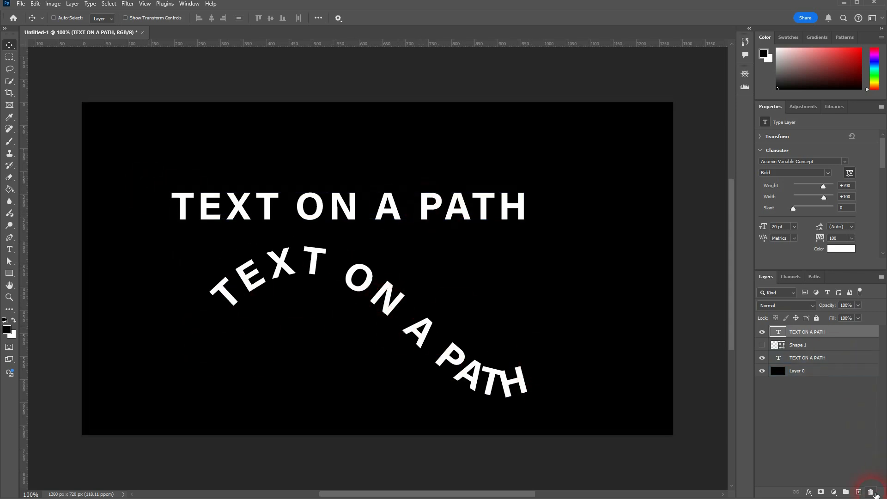
{"action": "left_click", "coordinate": [871, 493]}
- Delete the Shape 1 and text layers, leaving only Layer 0
{"action": "left_click", "coordinate": [871, 492]}
{"action": "left_click", "coordinate": [871, 492]}
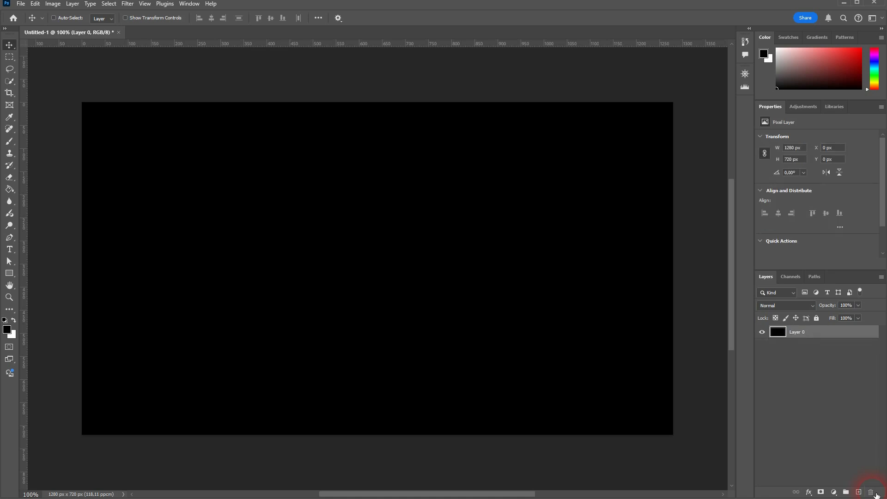
{"action": "left_click", "coordinate": [82, 229]}
- Draw a zigzag path ending in a smooth arch with the Pen tool in Path mode
{"action": "left_click", "coordinate": [9, 238]}
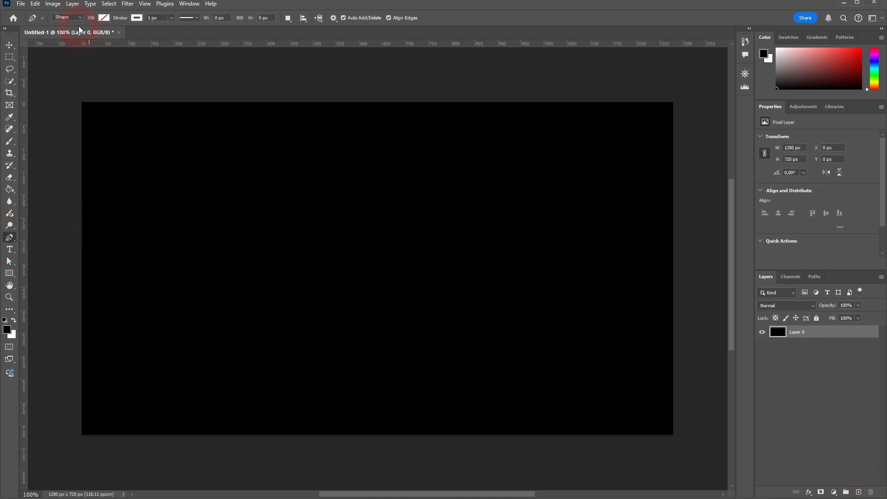
{"action": "left_click", "coordinate": [64, 26]}
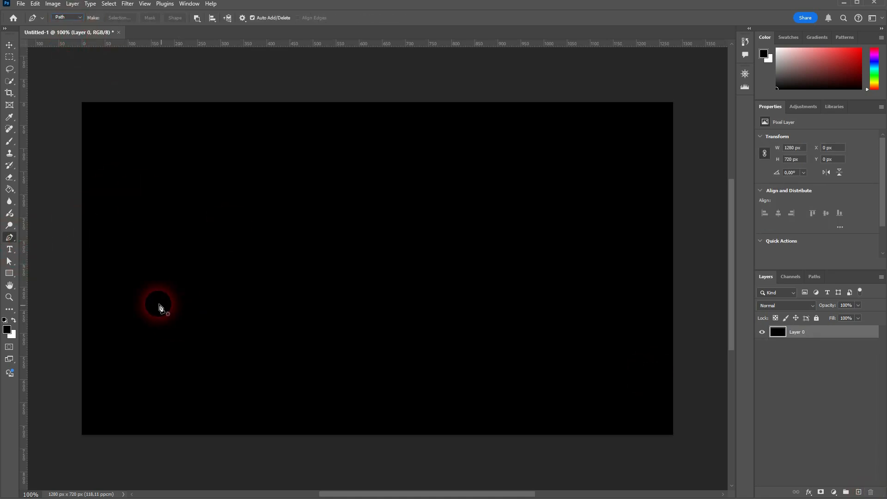
{"action": "left_click", "coordinate": [139, 304]}
{"action": "left_click", "coordinate": [294, 170]}
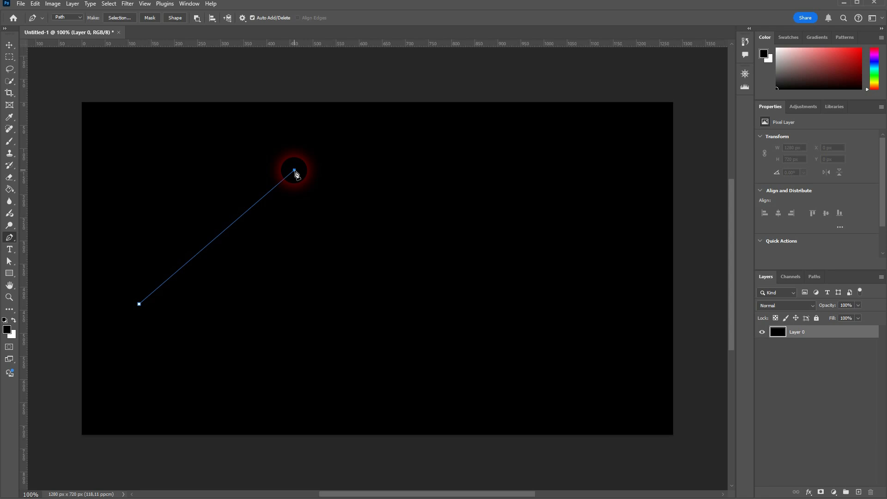
{"action": "left_click", "coordinate": [397, 334]}
{"action": "left_click_drag", "start_coordinate": [560, 169], "coordinate": [623, 170]}
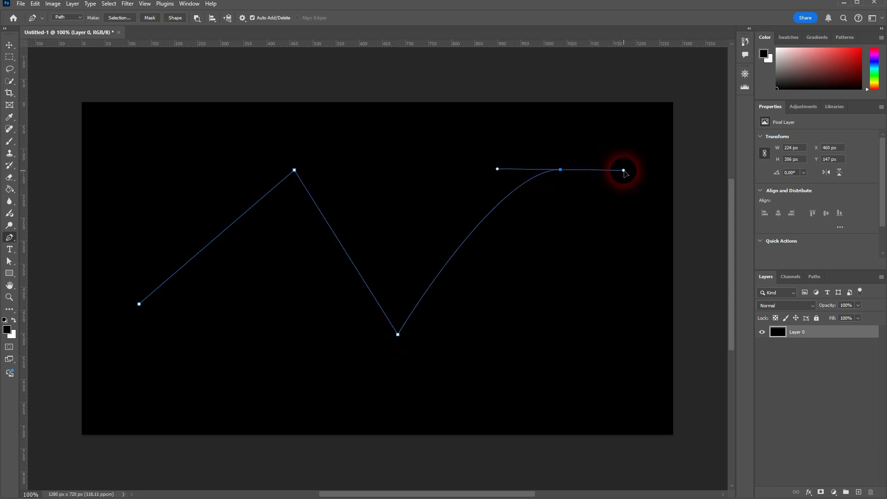
{"action": "left_click", "coordinate": [659, 246]}
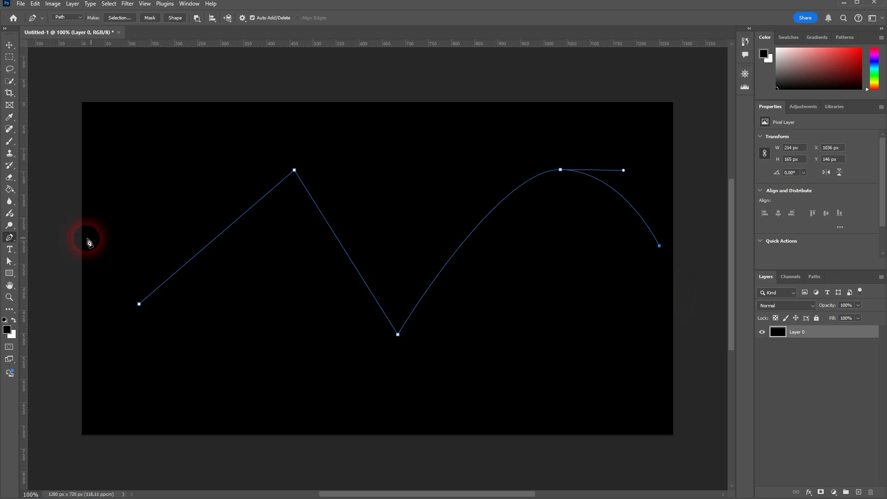
{"action": "left_click", "coordinate": [10, 252]}
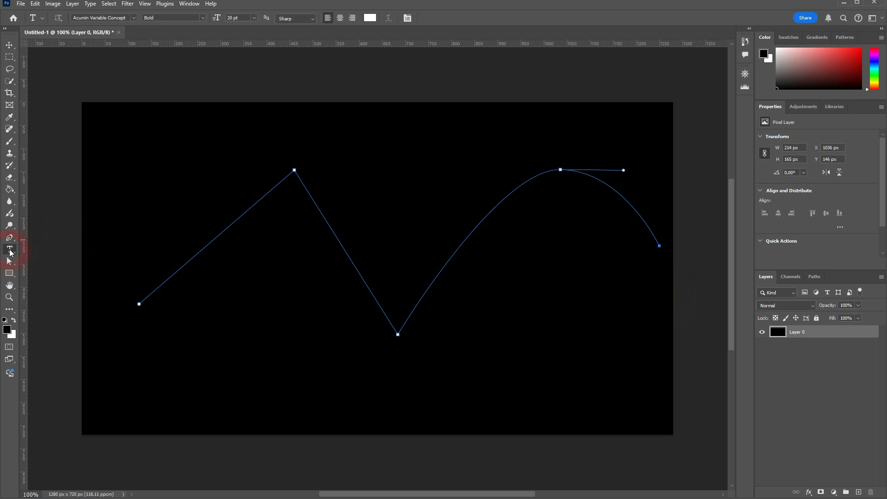
- Type 'THIS A TEXT TO A PATH' along the zigzag path and select THIS for recolouring
{"action": "left_click", "coordinate": [216, 248]}
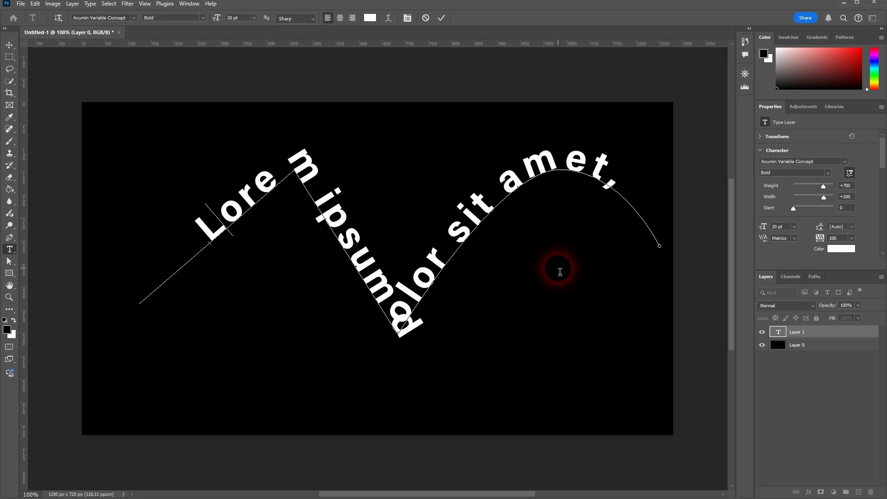
{"action": "type", "text": "THIS A TEXT TO A"}
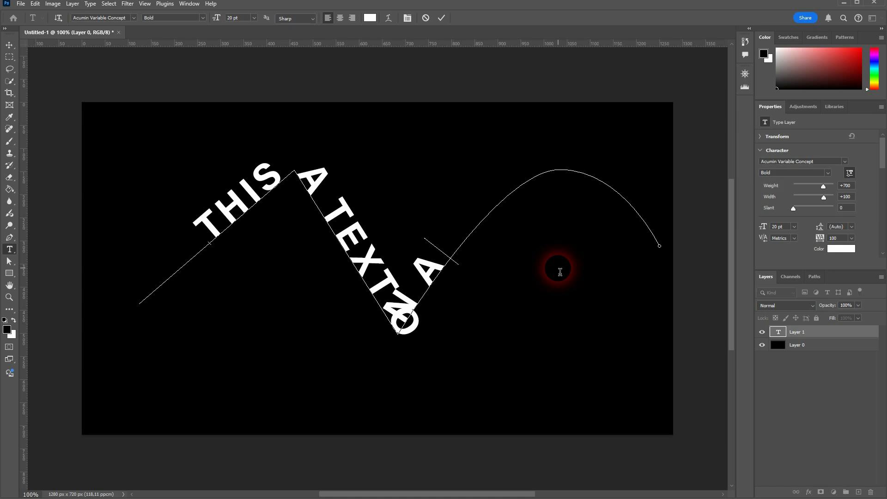
{"action": "type", "text": " PATH"}
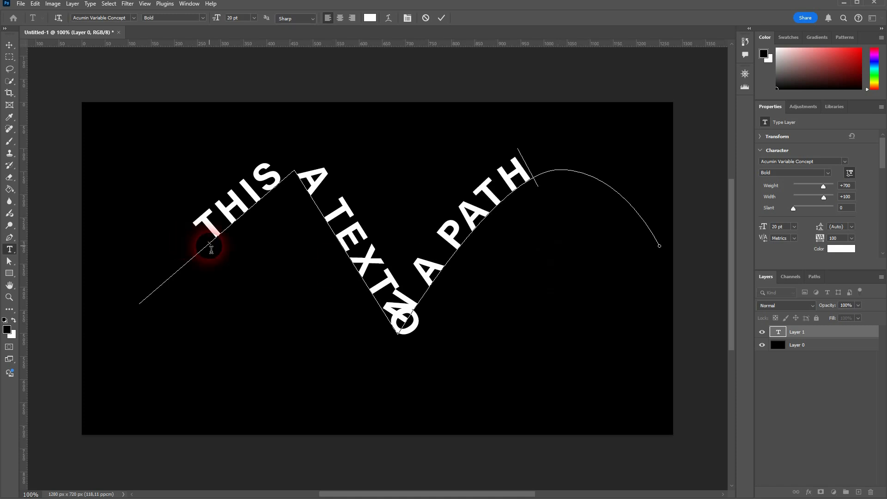
{"action": "left_click", "coordinate": [211, 247]}
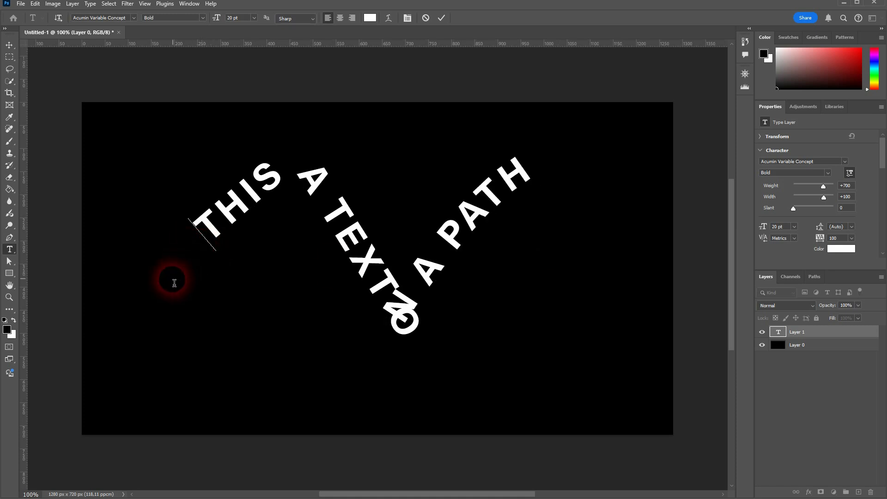
{"action": "double_click", "coordinate": [235, 218]}
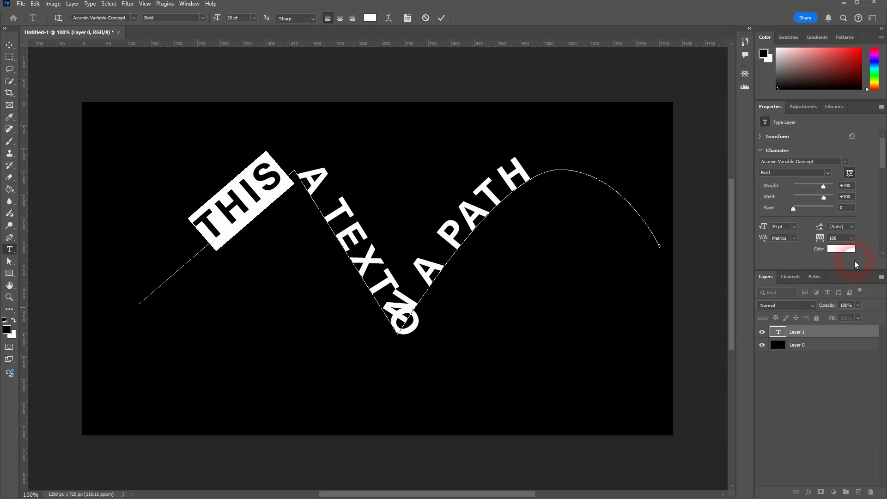
{"action": "left_click", "coordinate": [840, 248]}
- Colour THIS red (ff0000) and shrink the word TEXT to 8 pt
{"action": "type", "text": "ff0000"}
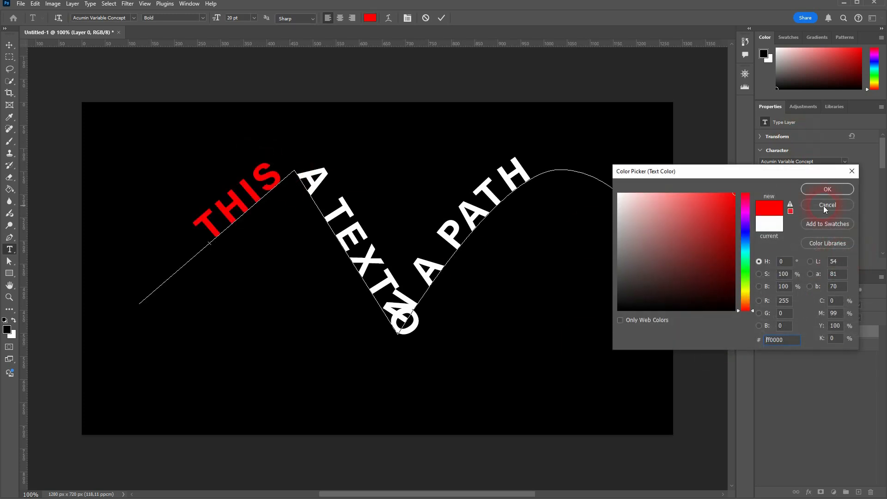
{"action": "left_click", "coordinate": [825, 189]}
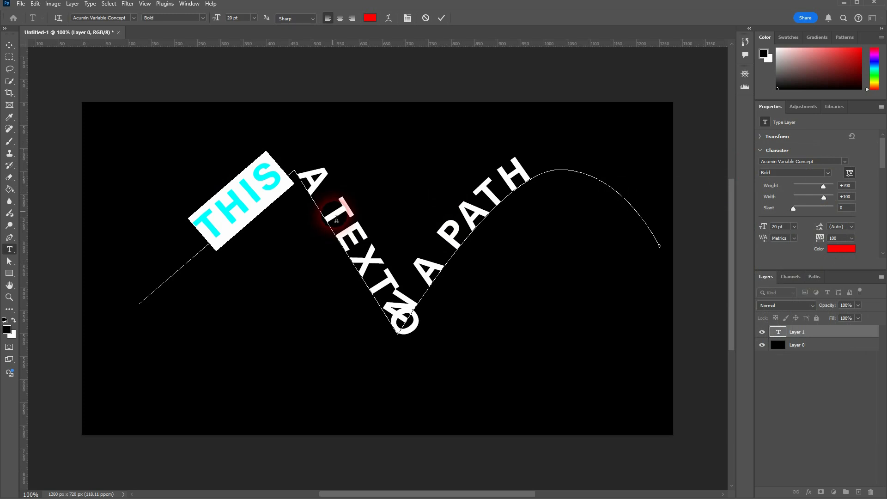
{"action": "left_click_drag", "start_coordinate": [337, 219], "coordinate": [396, 300]}
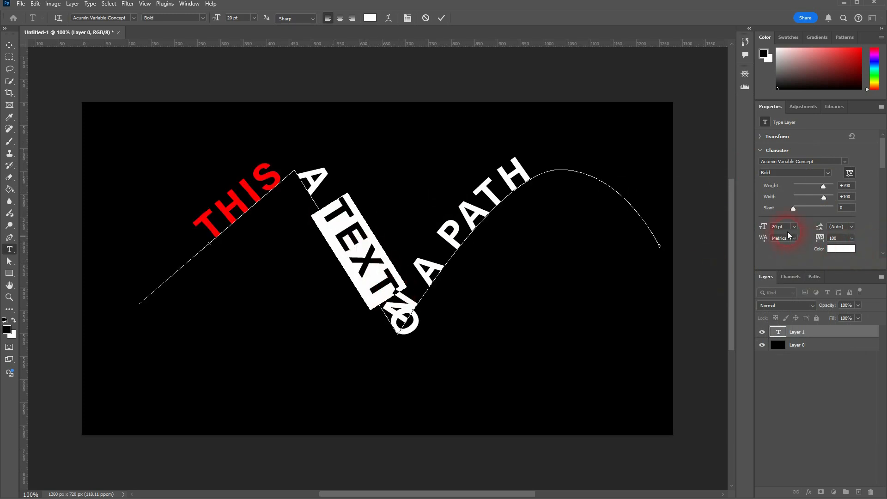
{"action": "left_click_drag", "start_coordinate": [765, 228], "coordinate": [754, 238]}
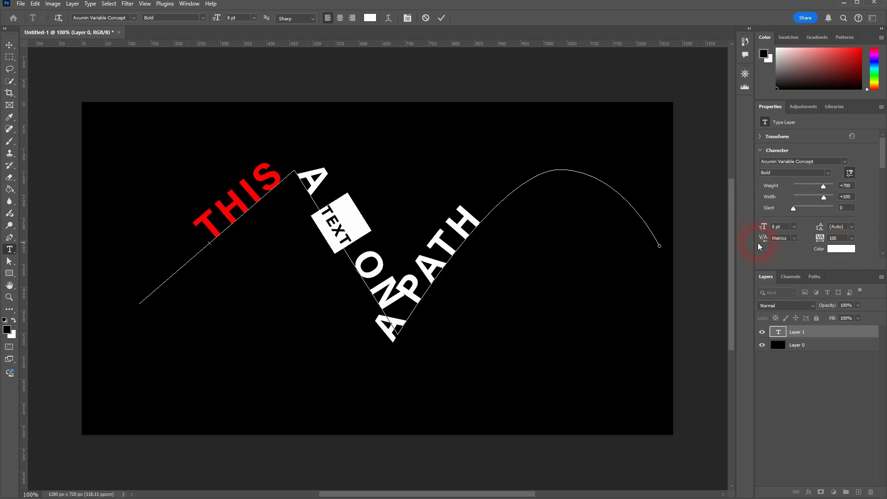
- Add a space before A and set A PATH in Agency FB
{"action": "left_click", "coordinate": [390, 312]}
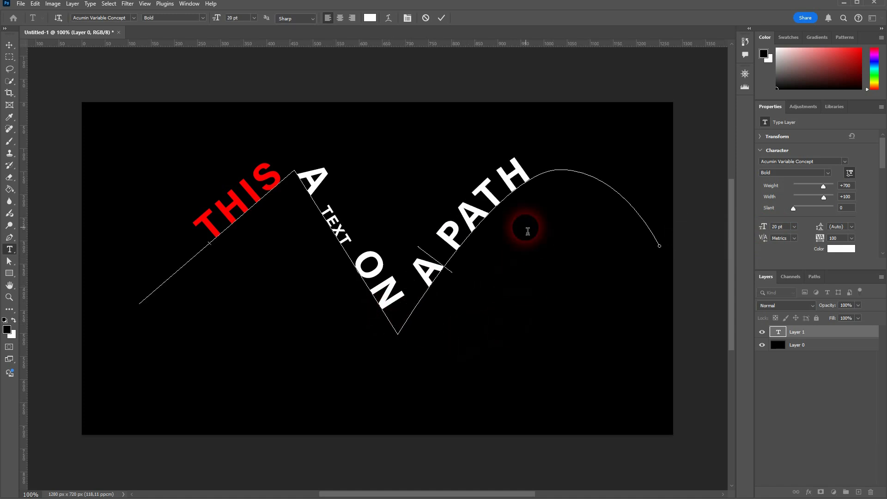
{"action": "left_click_drag", "start_coordinate": [486, 233], "coordinate": [577, 168]}
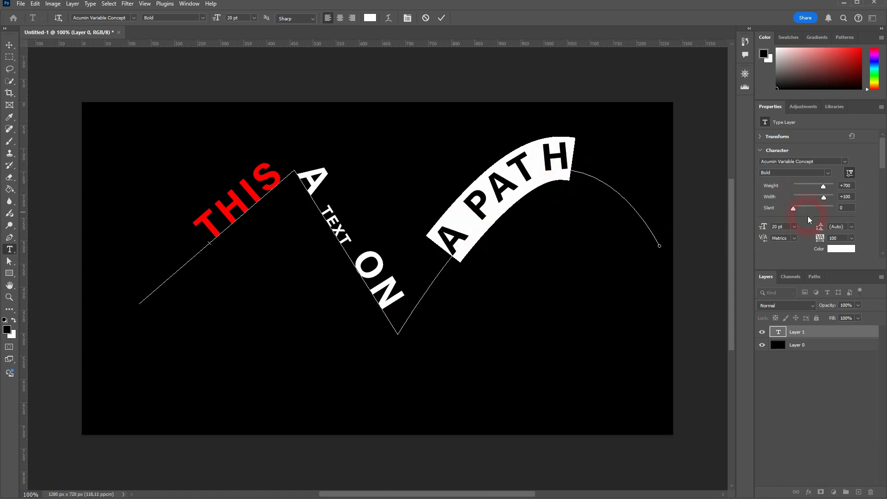
{"action": "left_click", "coordinate": [844, 160]}
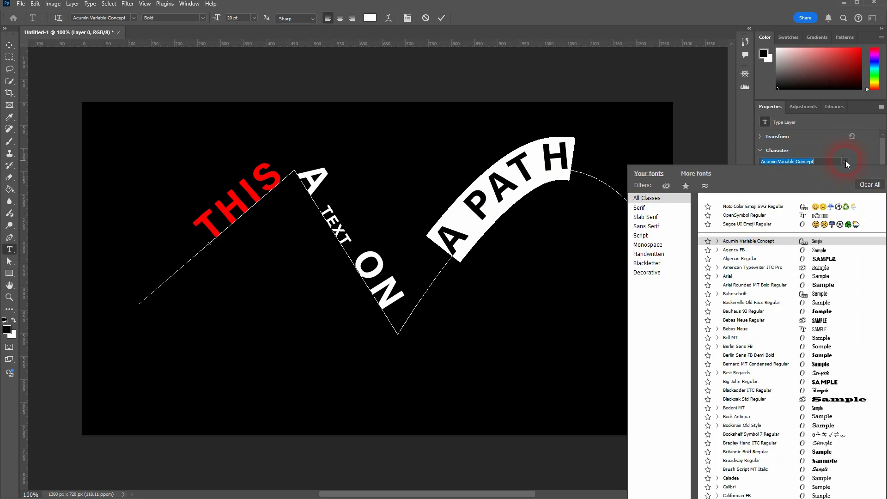
{"action": "left_click", "coordinate": [734, 250]}
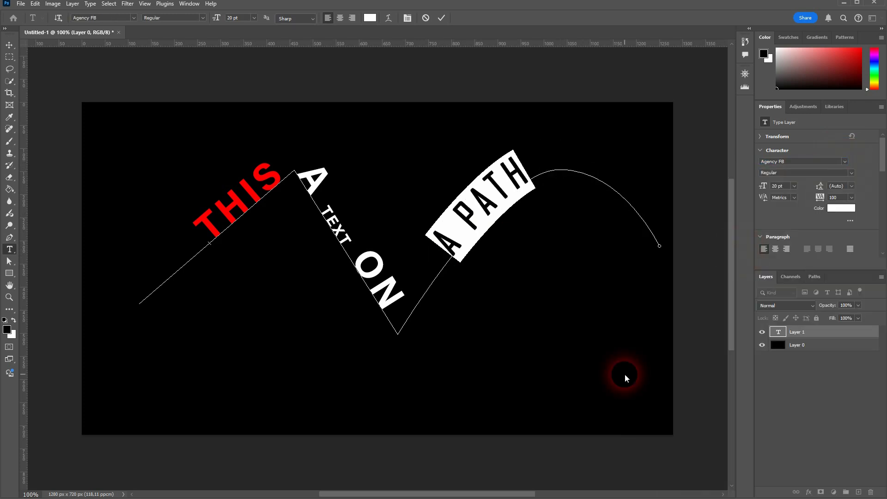
{"action": "left_click", "coordinate": [10, 45]}
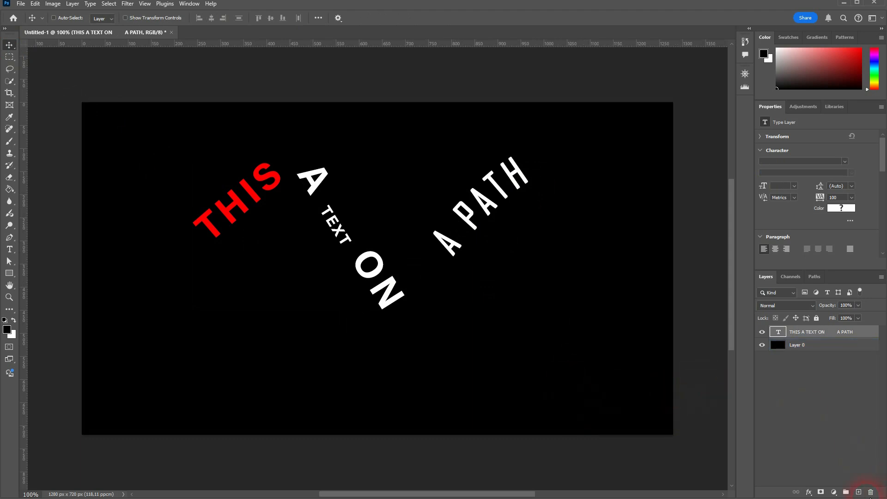
- Delete the path text layer and draw an unfilled, white-outlined 475 × 393 px rectangle
{"action": "left_click", "coordinate": [870, 492]}
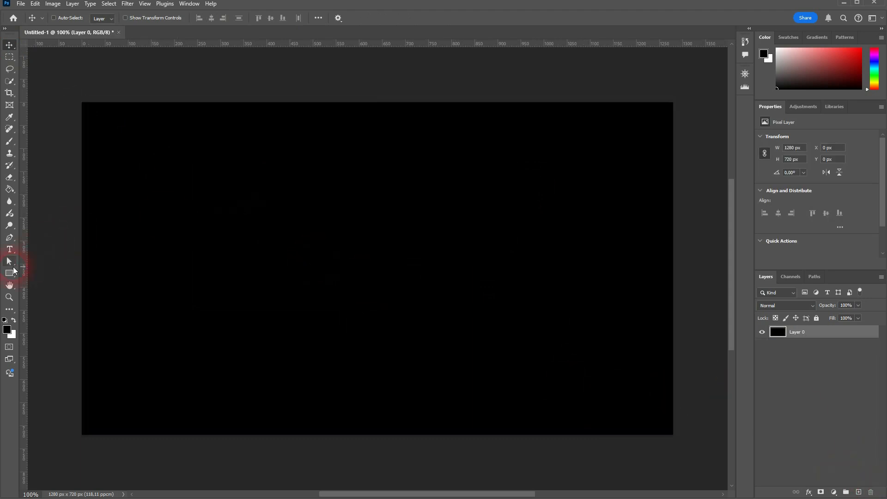
{"action": "left_click", "coordinate": [9, 275]}
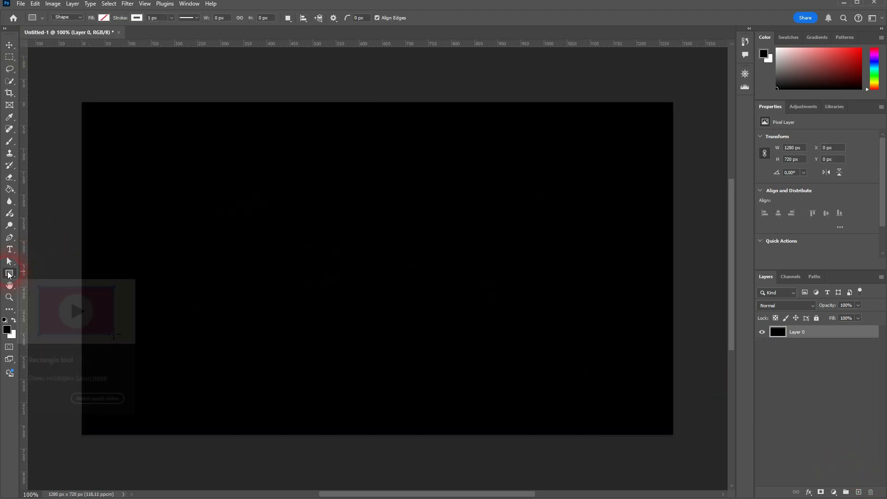
{"action": "left_click", "coordinate": [77, 19]}
{"action": "left_click", "coordinate": [77, 25]}
{"action": "left_click", "coordinate": [105, 19]}
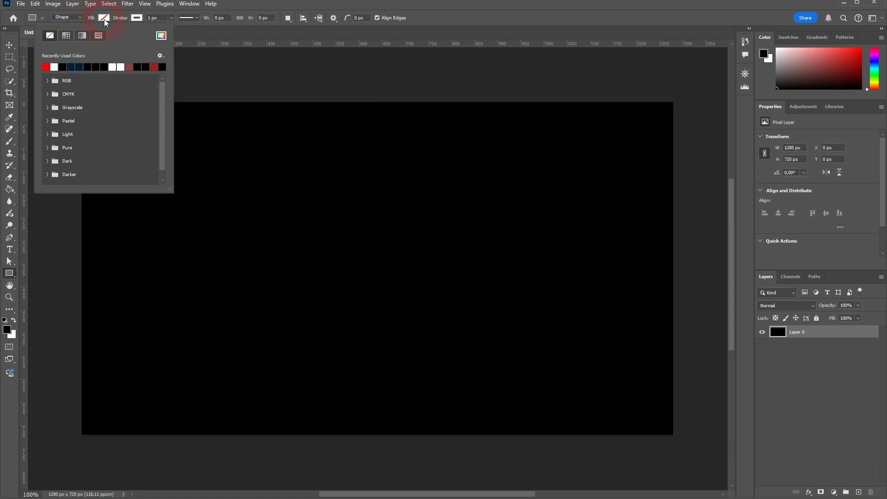
{"action": "left_click", "coordinate": [107, 20]}
{"action": "left_click", "coordinate": [138, 19]}
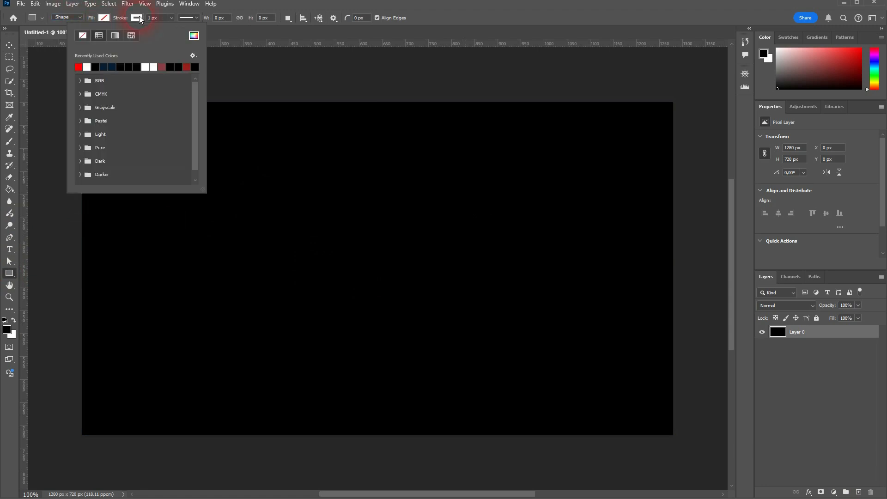
{"action": "left_click", "coordinate": [138, 19]}
{"action": "mouse_move", "coordinate": [263, 192]}
{"action": "left_mouse_down"}
{"action": "mouse_move", "coordinate": [521, 367]}
{"action": "mouse_move", "coordinate": [483, 373]}
{"action": "left_mouse_up"}
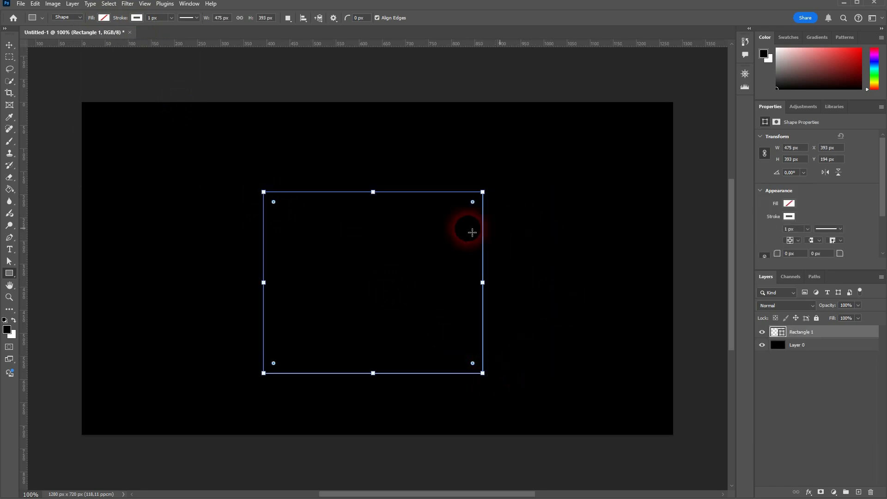
{"action": "left_click", "coordinate": [10, 250]}
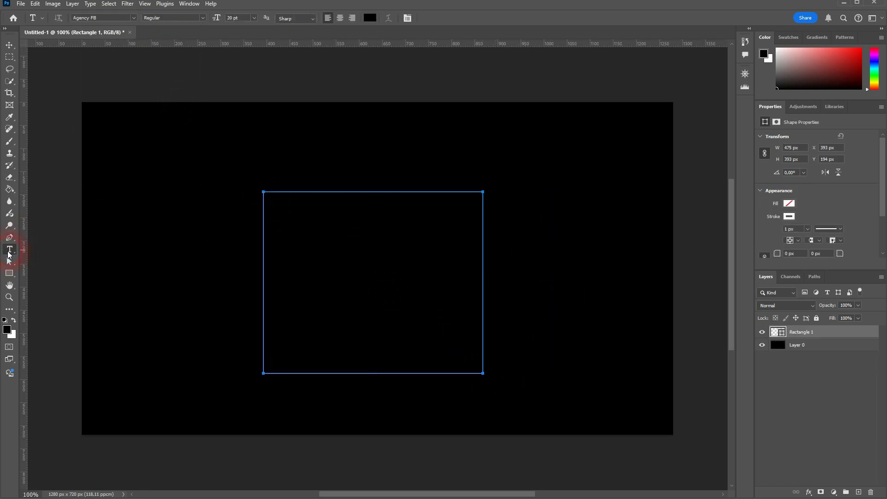
- Type 'TEXT ON A SQUARE CREATED WITH A RECT' along Rectangle 1's outline and pick white
{"action": "left_click", "coordinate": [801, 365]}
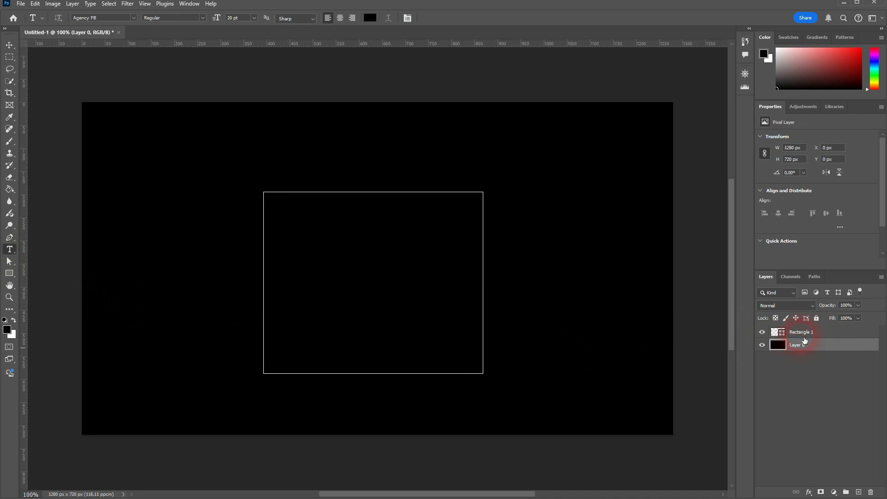
{"action": "left_click", "coordinate": [803, 336]}
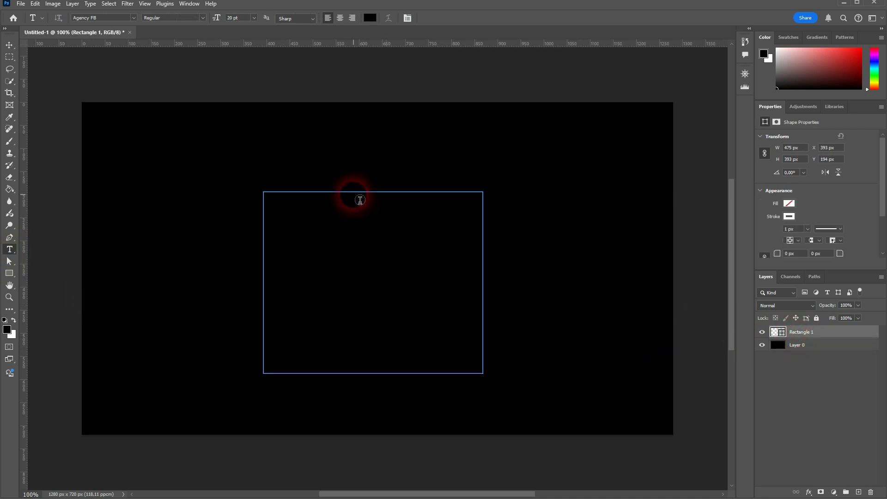
{"action": "left_click", "coordinate": [354, 193]}
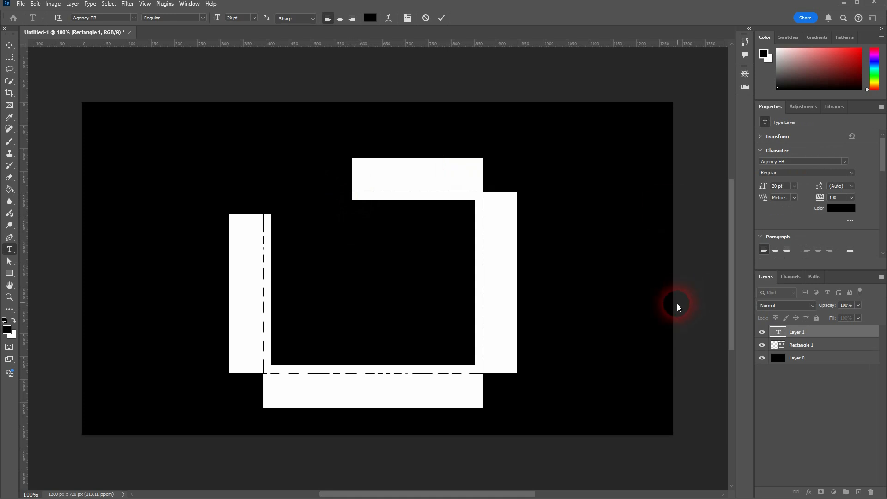
{"action": "type", "text": "Tex"}
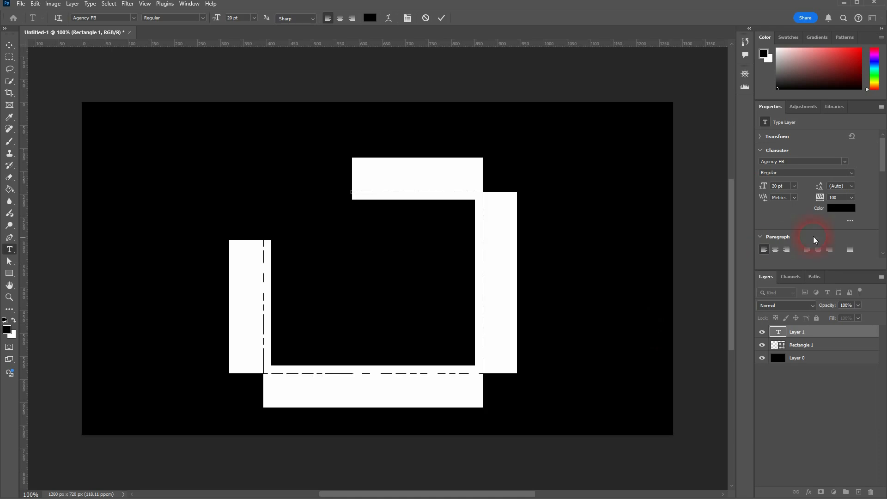
{"action": "left_click", "coordinate": [839, 211]}
{"action": "left_click_drag", "start_coordinate": [665, 221], "coordinate": [564, 174]}
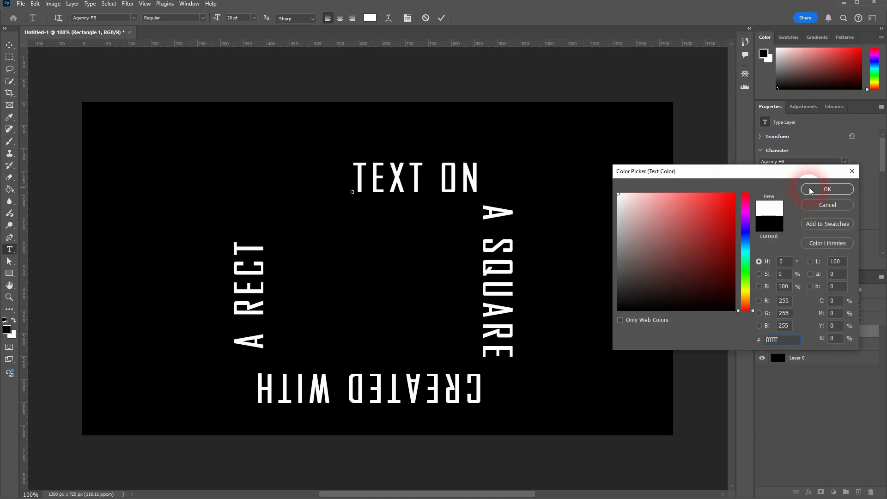
- Confirm white for the path text and resize all of it to 18 pt
{"action": "left_click", "coordinate": [827, 189]}
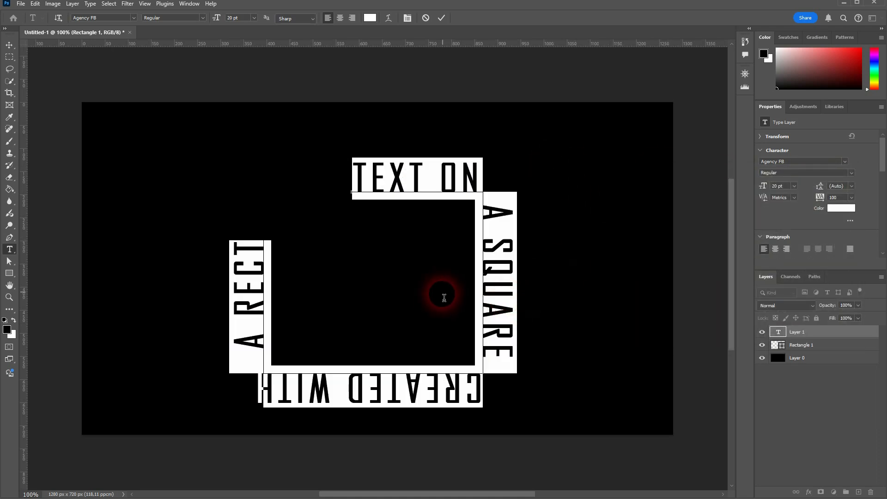
{"action": "left_click_drag", "start_coordinate": [766, 189], "coordinate": [752, 188]}
{"action": "left_click", "coordinate": [368, 389]}
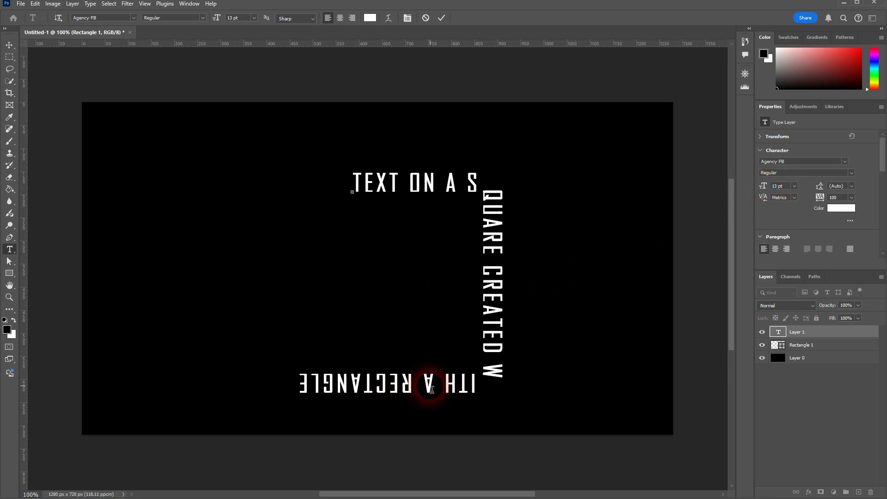
{"action": "key", "text": "ctrl+a"}
{"action": "left_click_drag", "start_coordinate": [768, 189], "coordinate": [770, 189]}
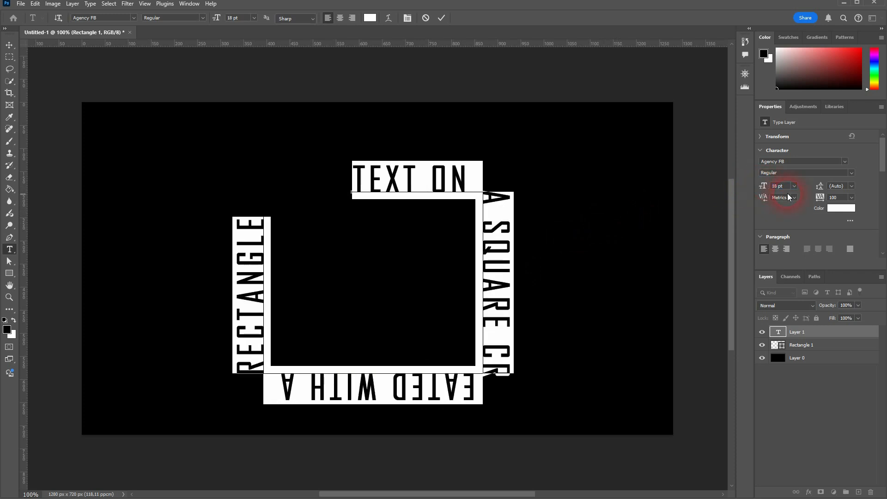
- Set the path text size to 20 pt and commit it
{"action": "left_click", "coordinate": [787, 185]}
{"action": "key", "text": "Up"}
{"action": "key", "text": "Up"}
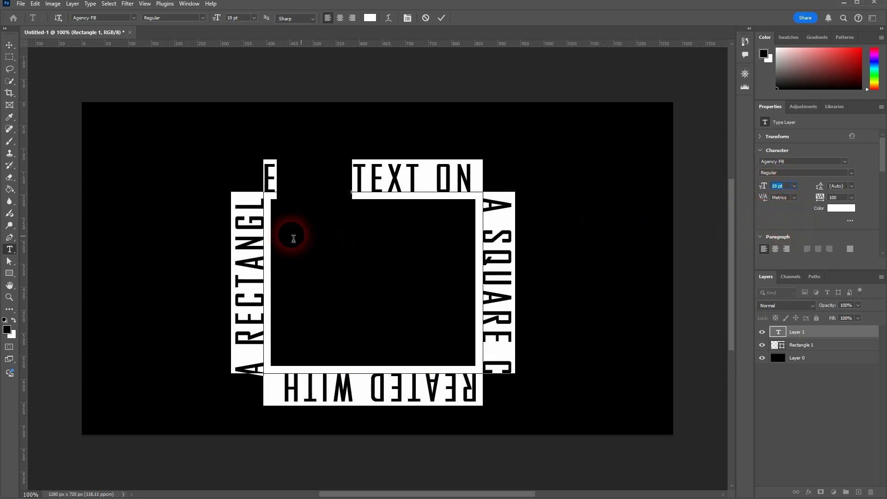
{"action": "key", "text": "Up"}
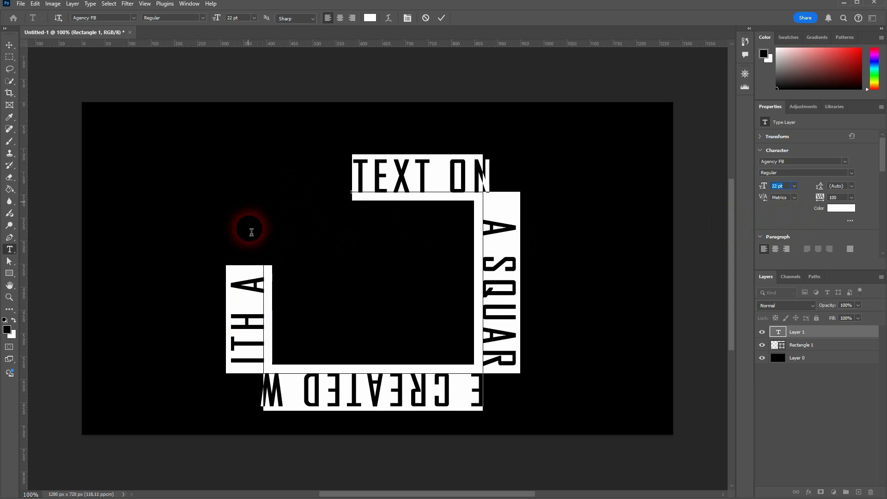
{"action": "key", "text": "Down"}
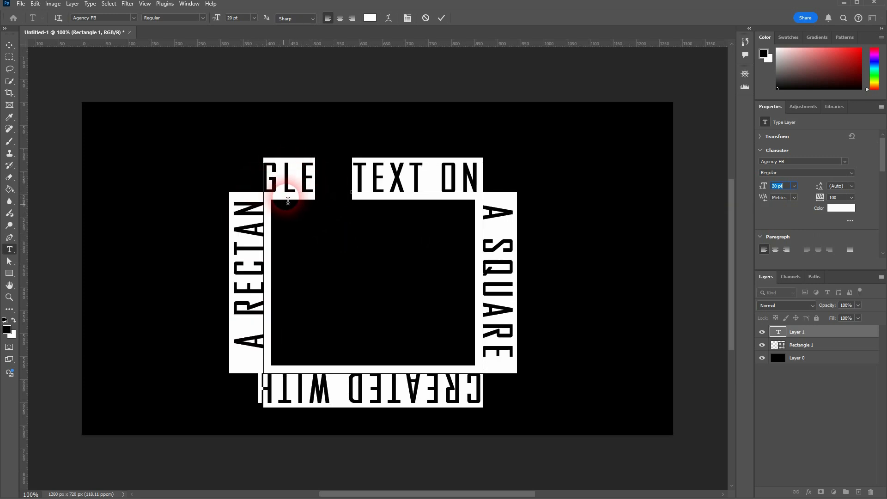
{"action": "left_click", "coordinate": [807, 347]}
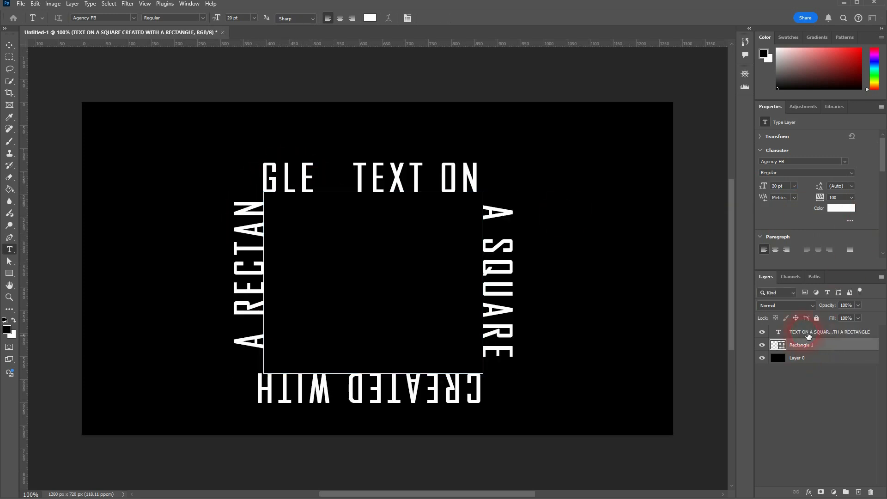
{"action": "left_click", "coordinate": [806, 333]}
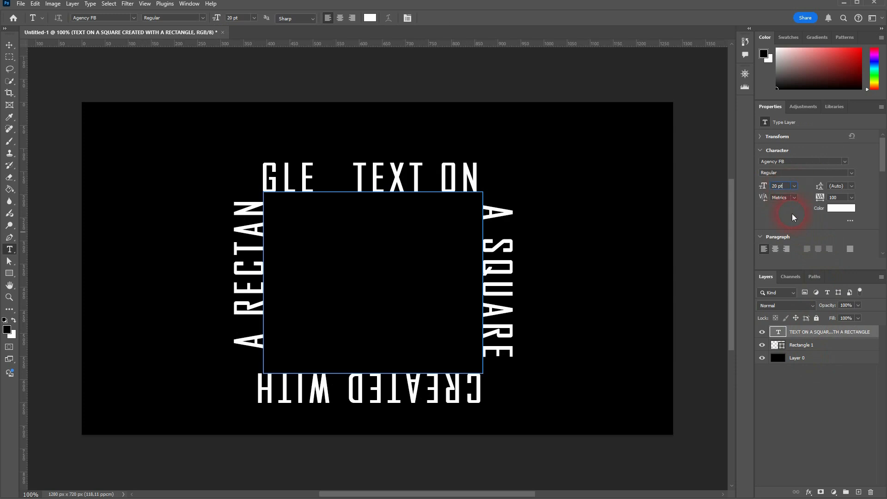
{"action": "key", "text": "Up"}
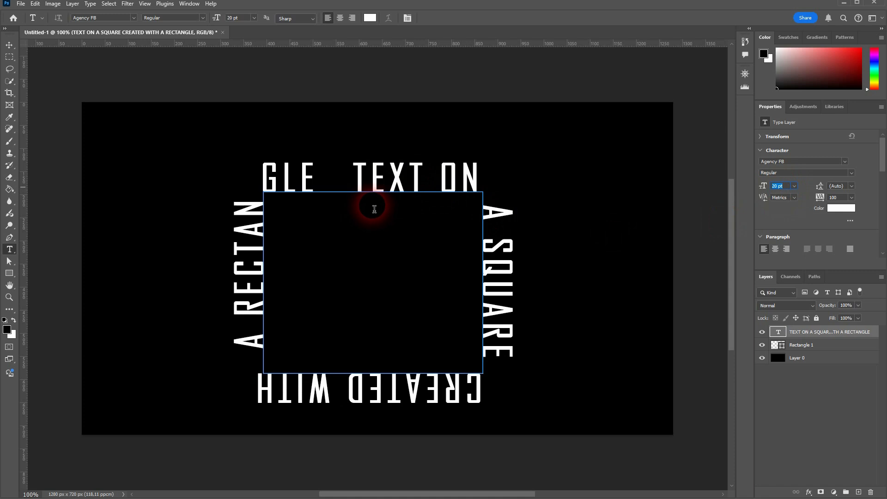
- Toggle Rectangle 1's visibility off and on, then delete the wrapped text layer
{"action": "left_click", "coordinate": [9, 45]}
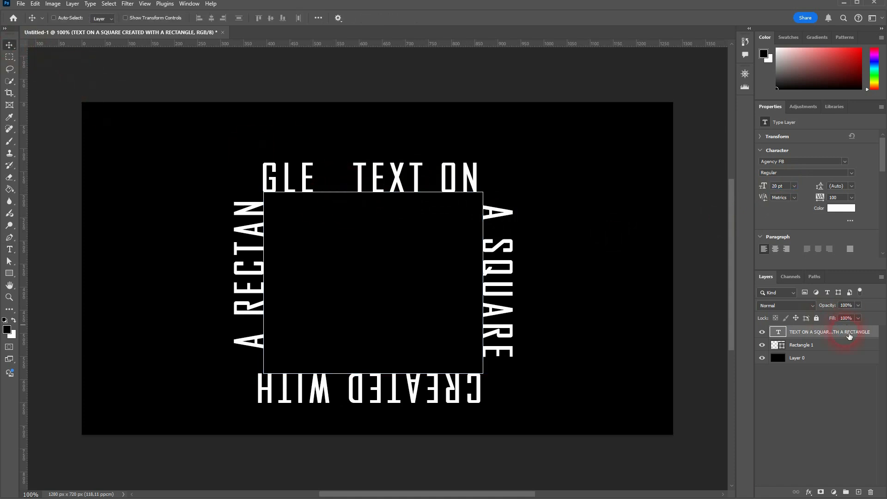
{"action": "left_click", "coordinate": [766, 349]}
{"action": "left_click", "coordinate": [762, 347]}
{"action": "left_click", "coordinate": [813, 333]}
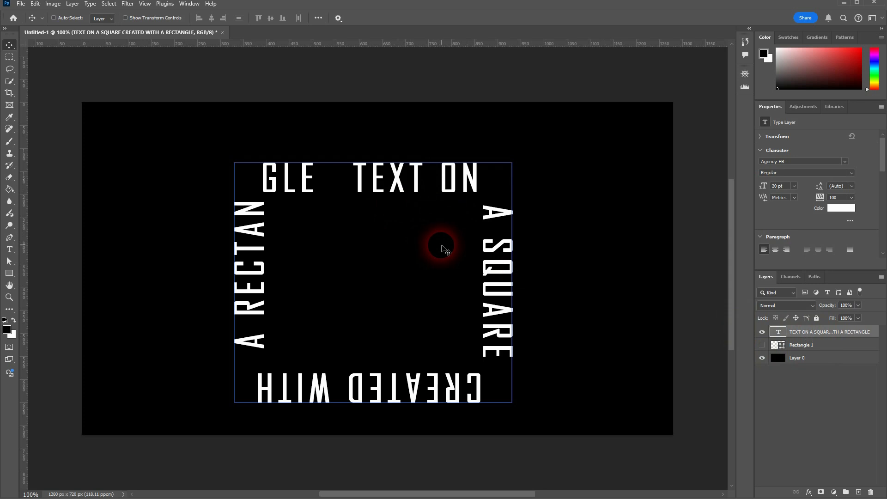
{"action": "left_click", "coordinate": [762, 345]}
{"action": "left_click", "coordinate": [860, 461]}
{"action": "left_click", "coordinate": [871, 491]}
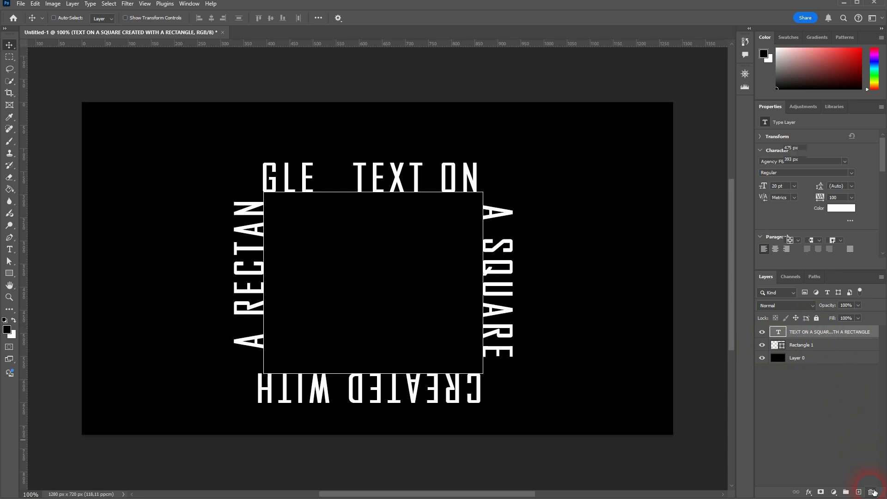
{"action": "left_click", "coordinate": [13, 251]}
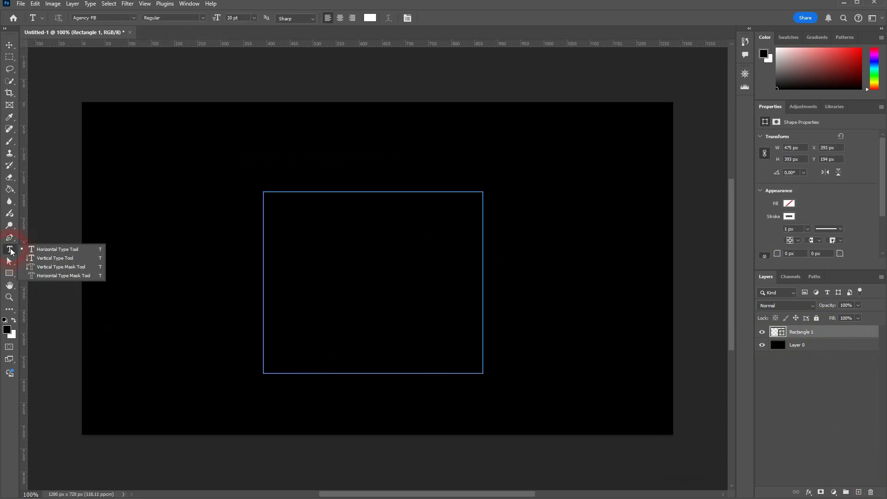
- Type 'MORE TEXT ON A SQUARE' as vertical text along the rectangle path's outline
{"action": "left_click", "coordinate": [60, 262]}
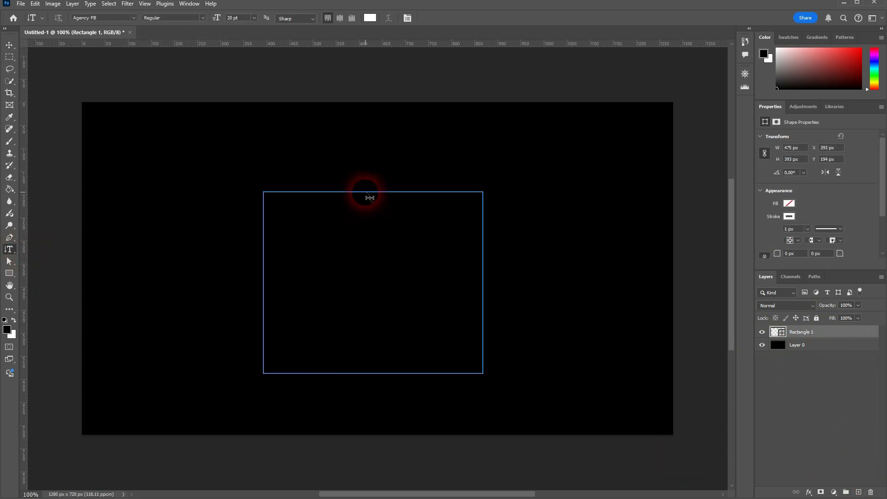
{"action": "left_click", "coordinate": [369, 197]}
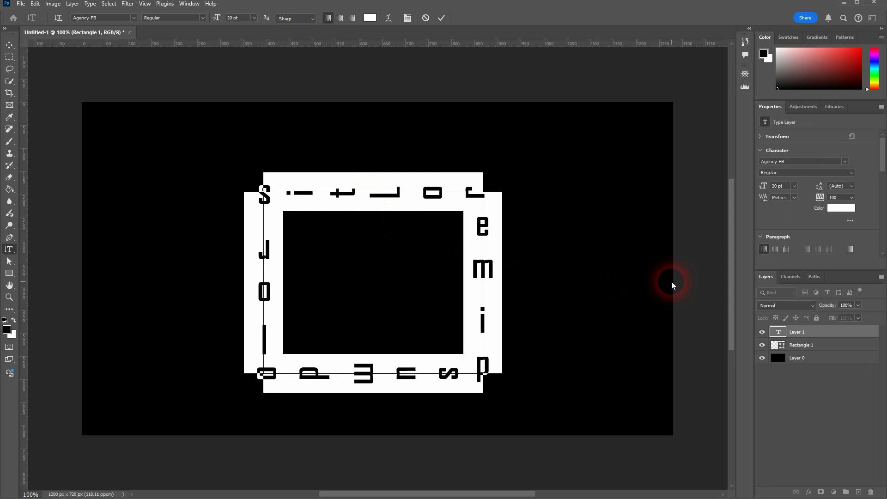
{"action": "type", "text": "MORE TE"}
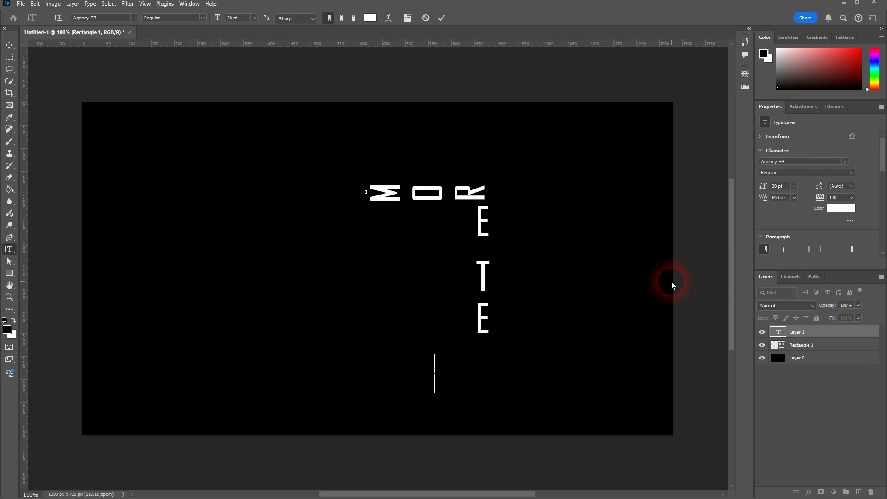
{"action": "type", "text": "XT TONASOUA"}
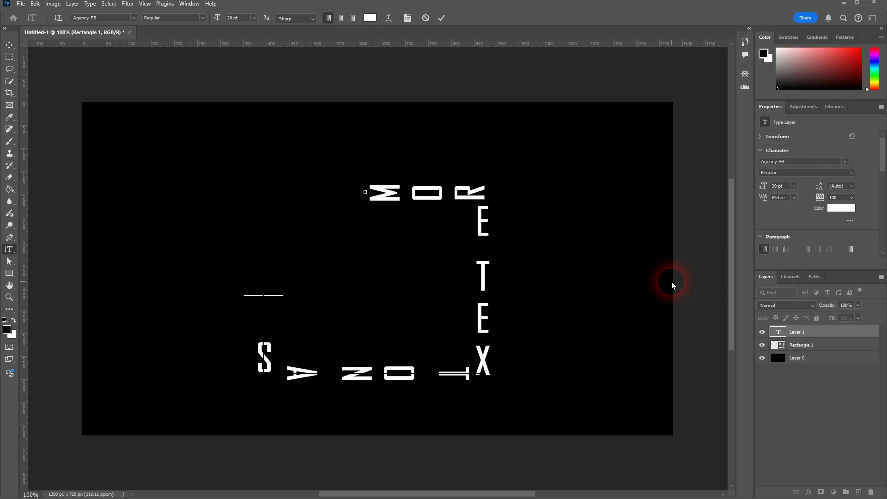
{"action": "type", "text": "RE"}
{"action": "left_click", "coordinate": [9, 45]}
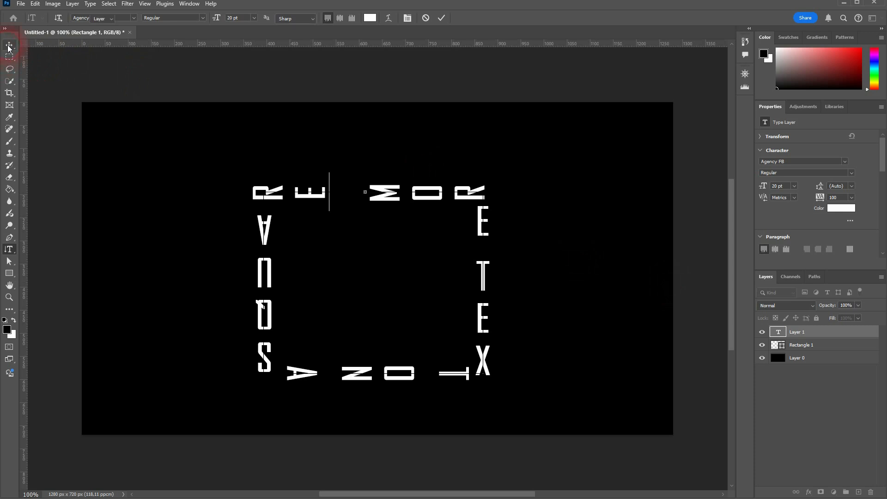
- Commit the type with the Move tool and hide the Rectangle 1 layer
{"action": "left_click", "coordinate": [557, 322]}
{"action": "left_click", "coordinate": [764, 346]}
{"action": "left_click", "coordinate": [804, 359]}
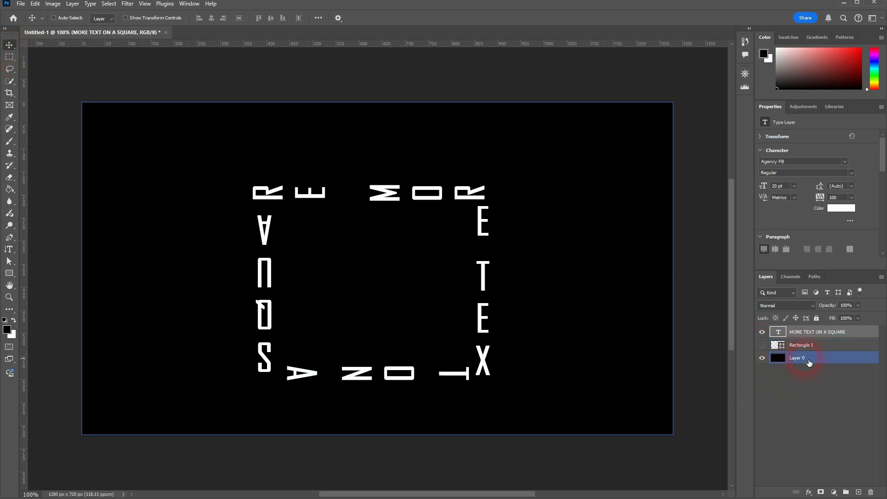